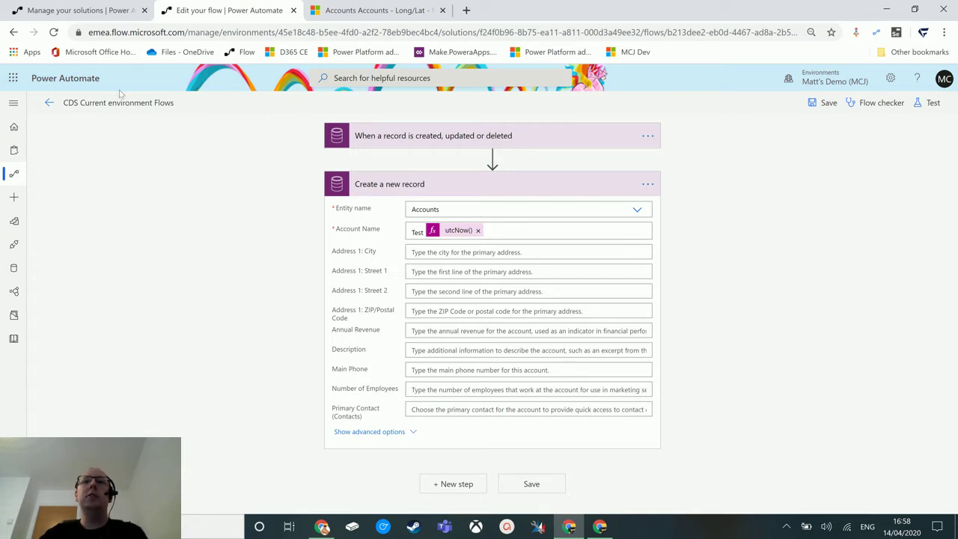
# Step: Expand the Accounts trigger and reveal its advanced options
pyautogui.click(449, 370)
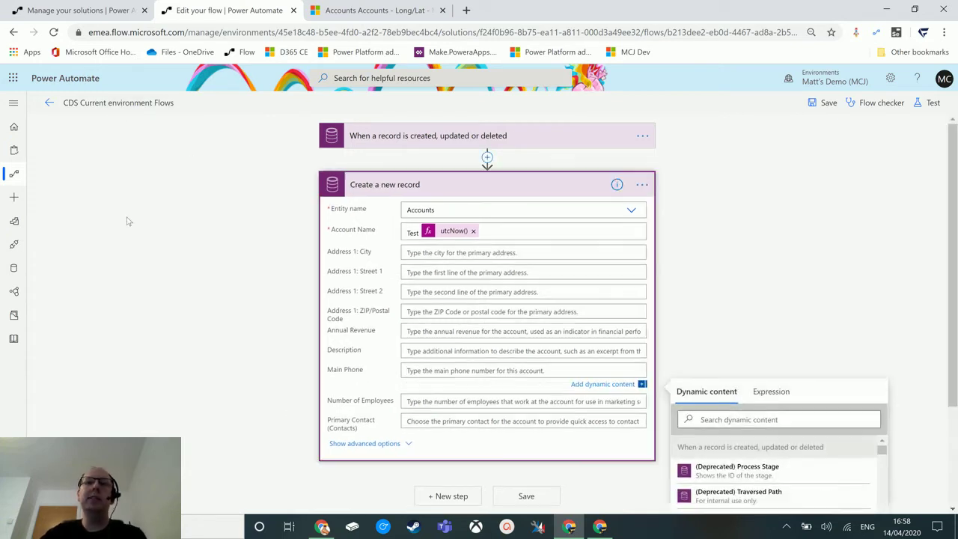
pyautogui.tripleClick(272, 310)
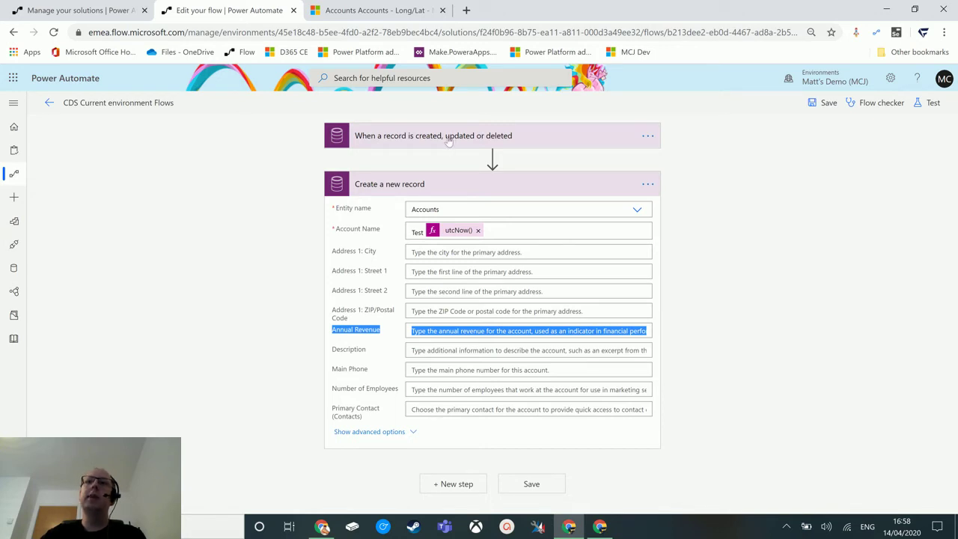
pyautogui.click(448, 143)
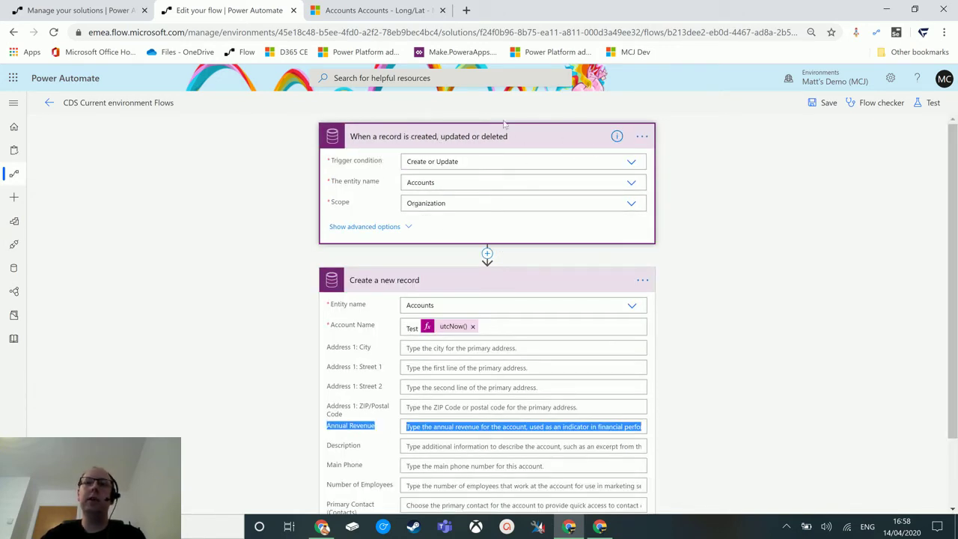
pyautogui.click(386, 228)
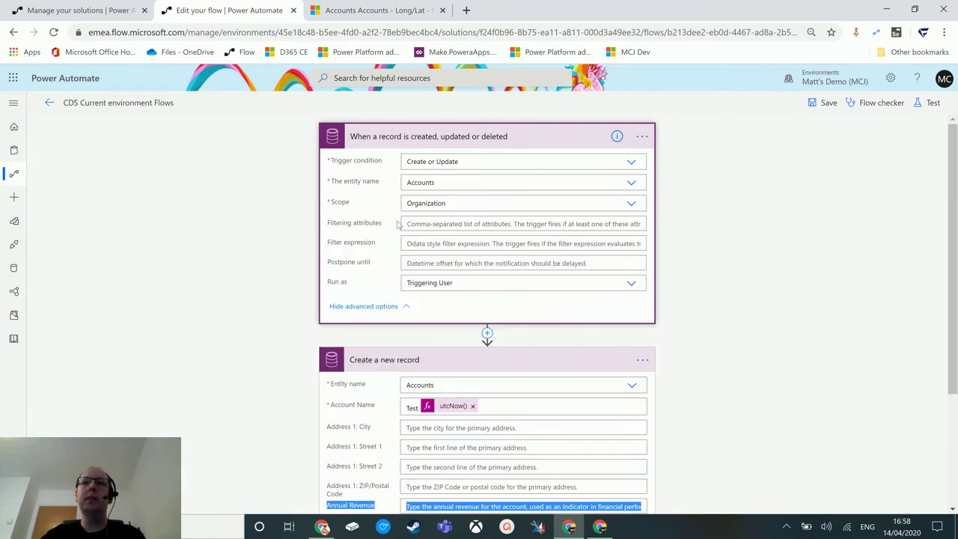
pyautogui.click(432, 224)
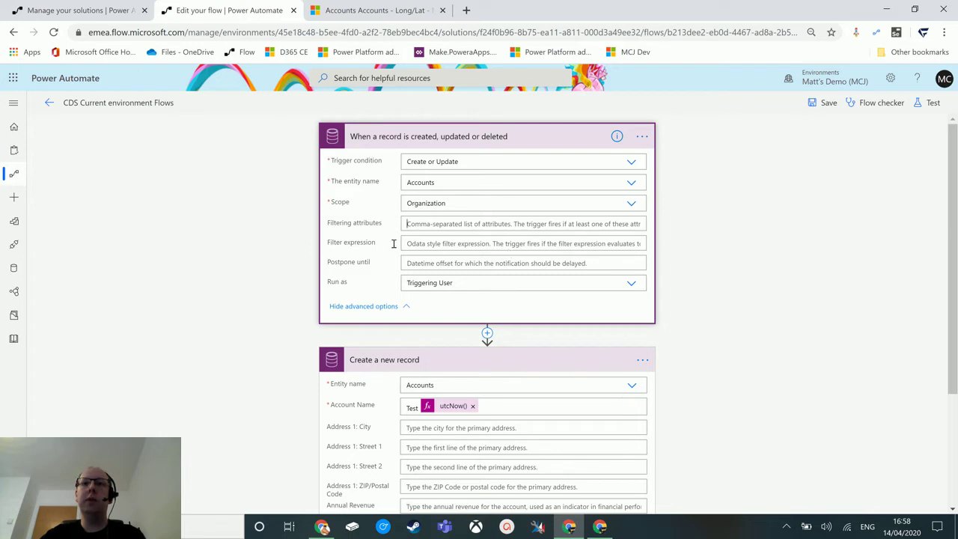
# Step: Set the trigger condition to Update and the filtering attribute to telephone1
pyautogui.click(531, 164)
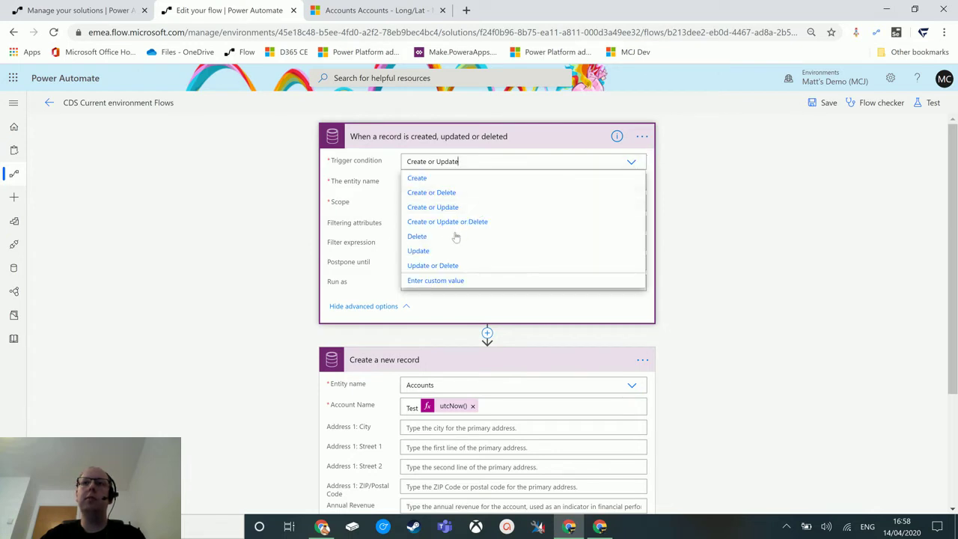
pyautogui.click(442, 251)
pyautogui.click(460, 227)
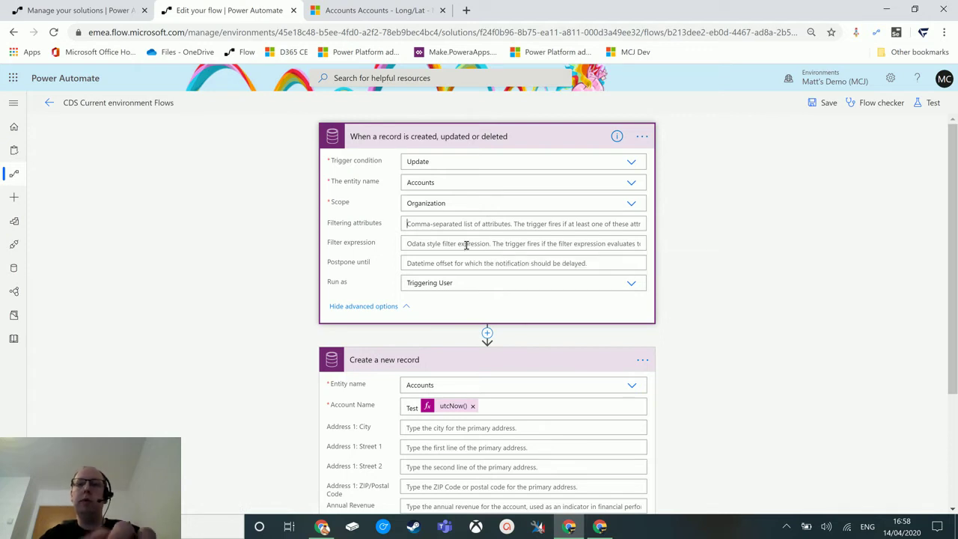
pyautogui.press('super+v')
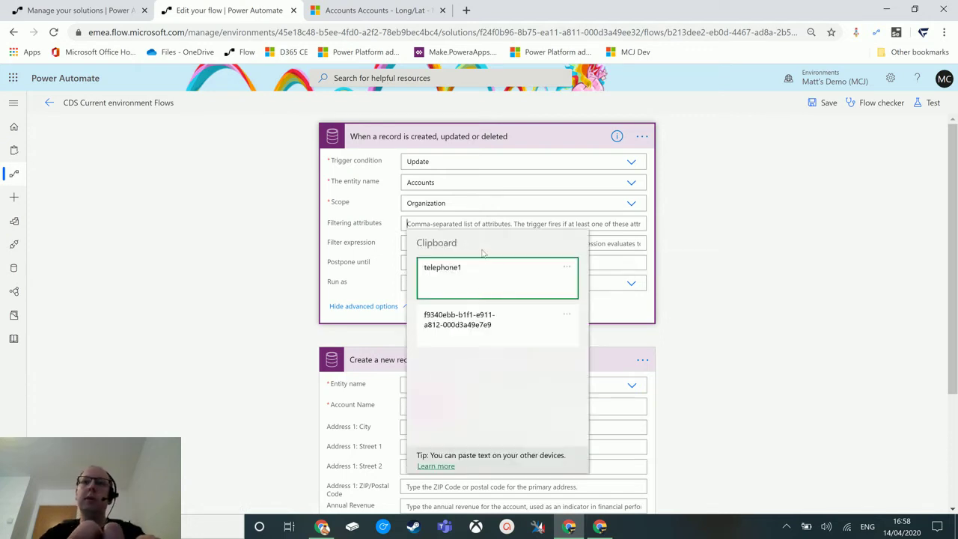
pyautogui.click(483, 268)
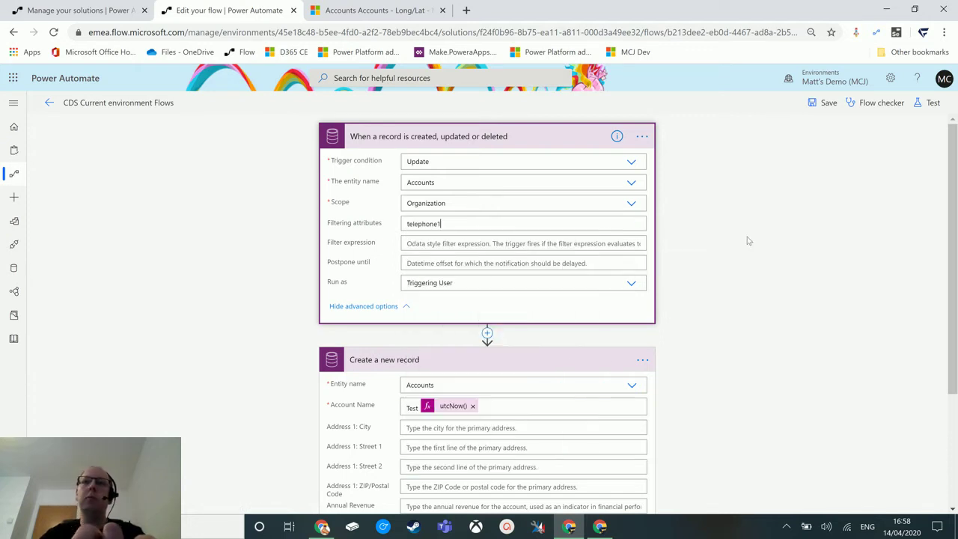
pyautogui.click(662, 284)
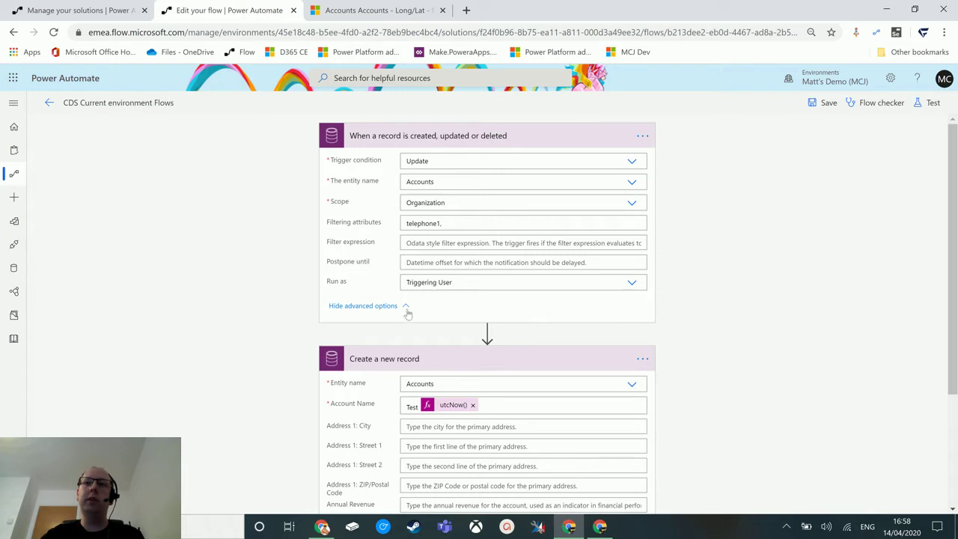
pyautogui.click(548, 146)
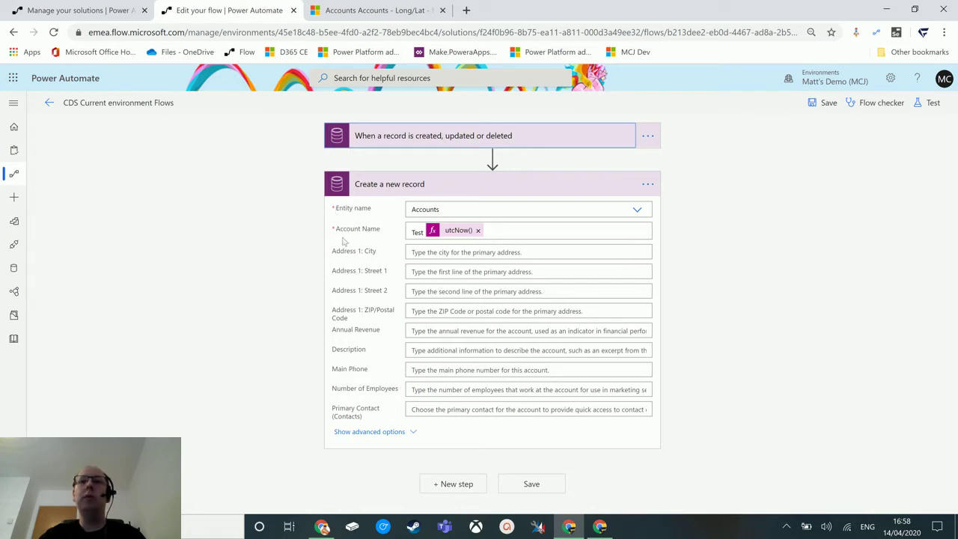
pyautogui.click(447, 142)
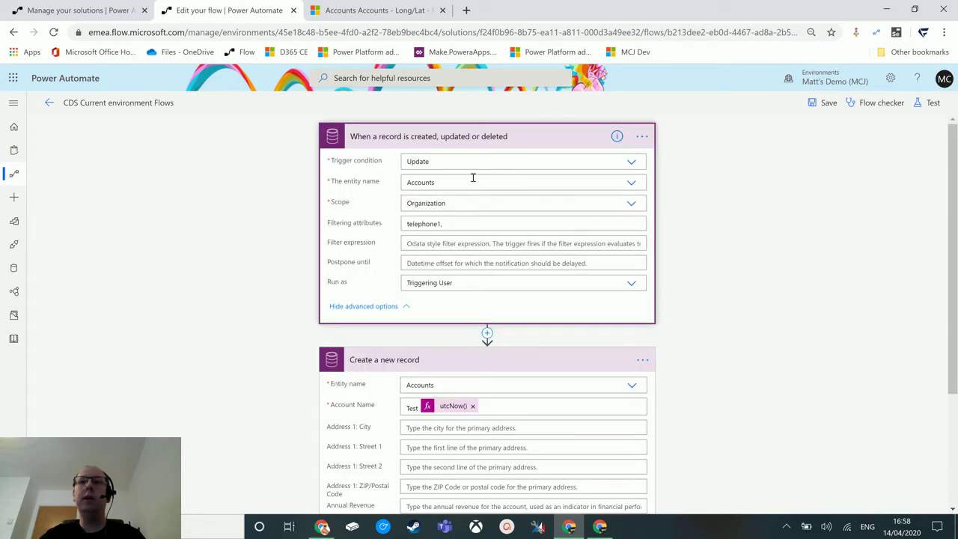
pyautogui.click(521, 142)
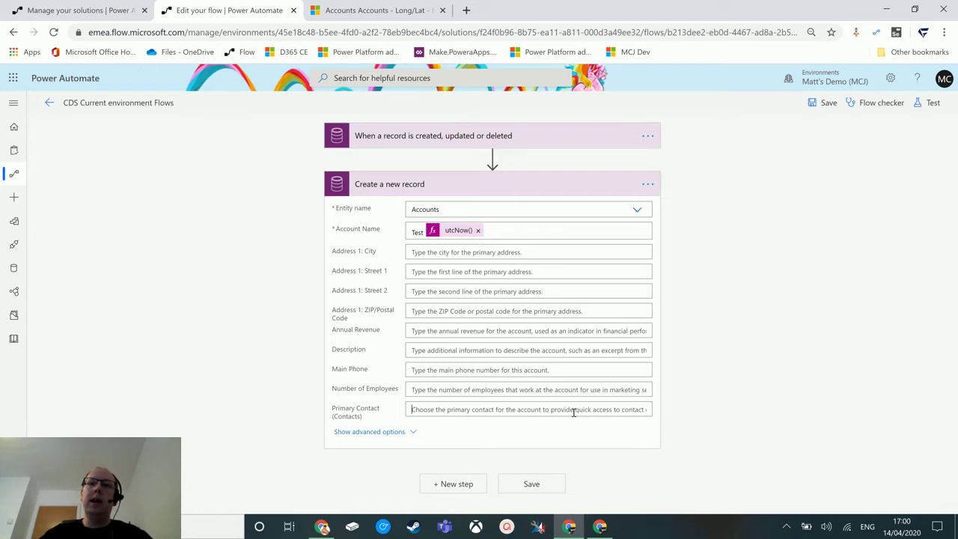
# Step: Begin the Primary Contact (Contacts) lookup value, then go to the Dynamics 365 Accounts list
pyautogui.click(575, 411)
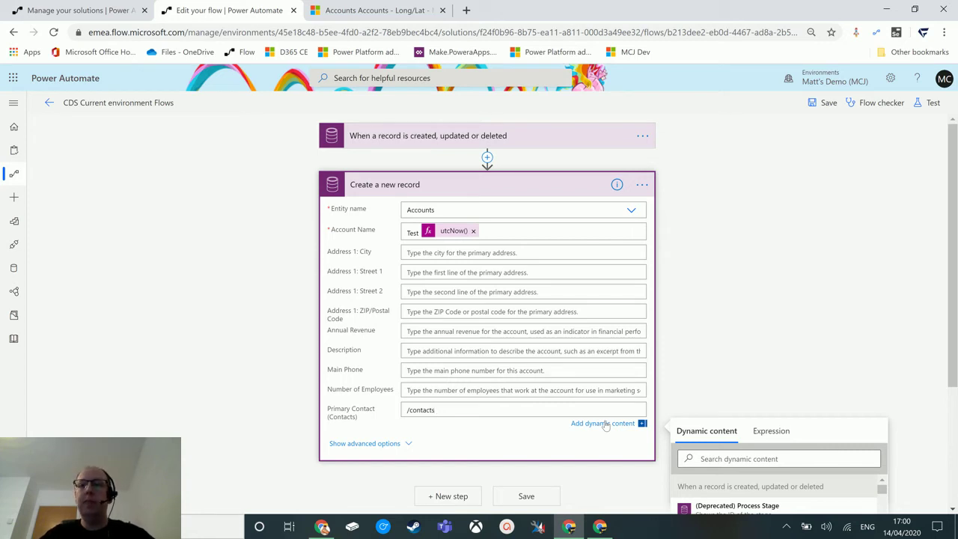
pyautogui.write('(')
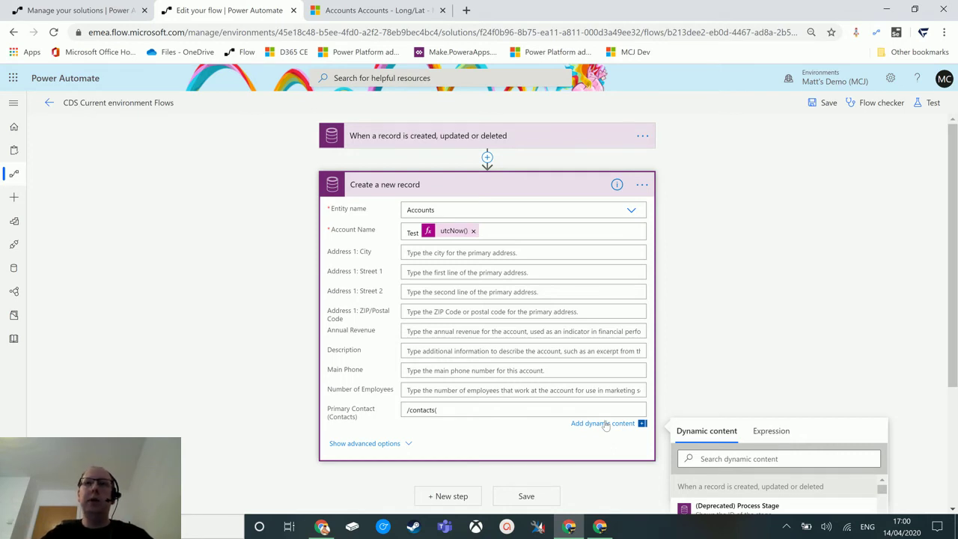
pyautogui.press('BackSpace')
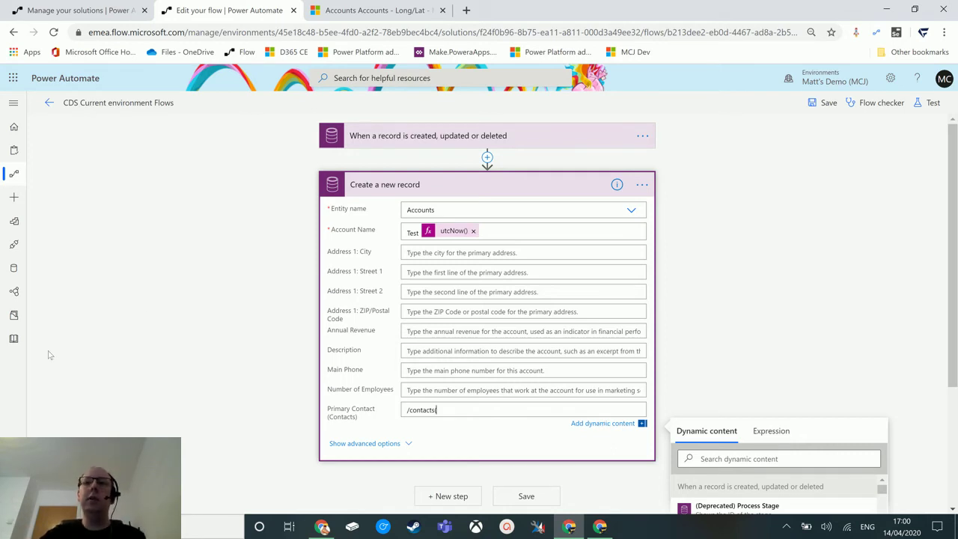
pyautogui.click(390, 9)
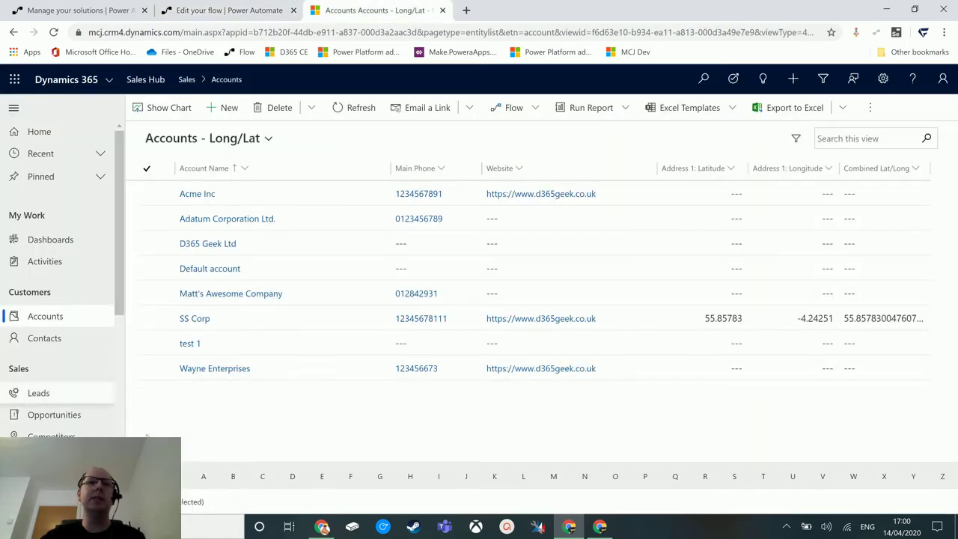
# Step: Open a contact in Dynamics 365 and copy its record ID with Levelup's Record ID tool
pyautogui.click(64, 339)
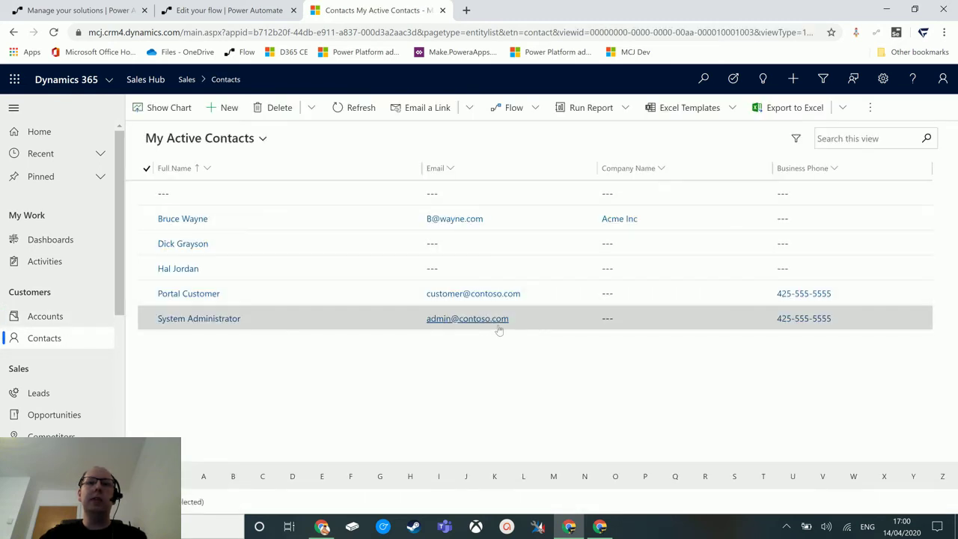
pyautogui.click(201, 218)
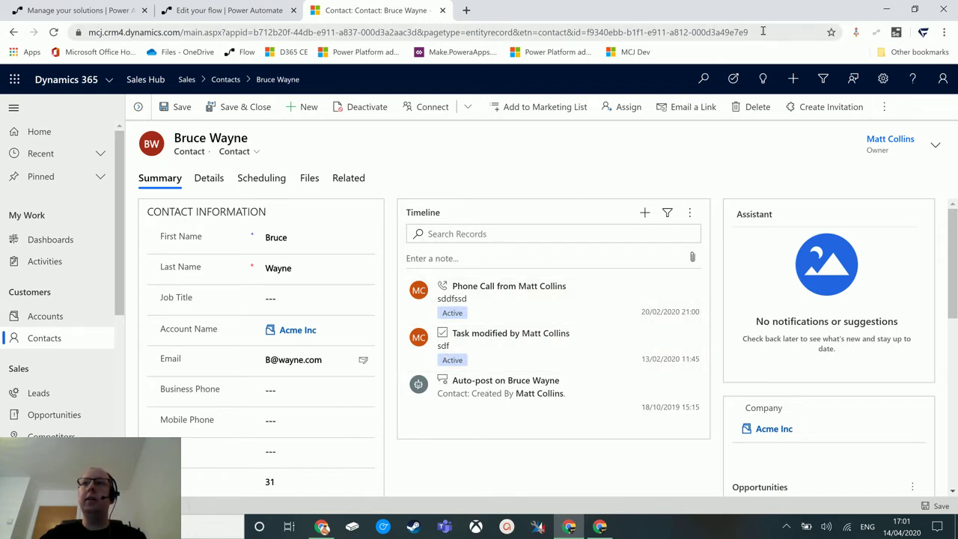
pyautogui.moveTo(749, 32); pyautogui.dragTo(590, 26)
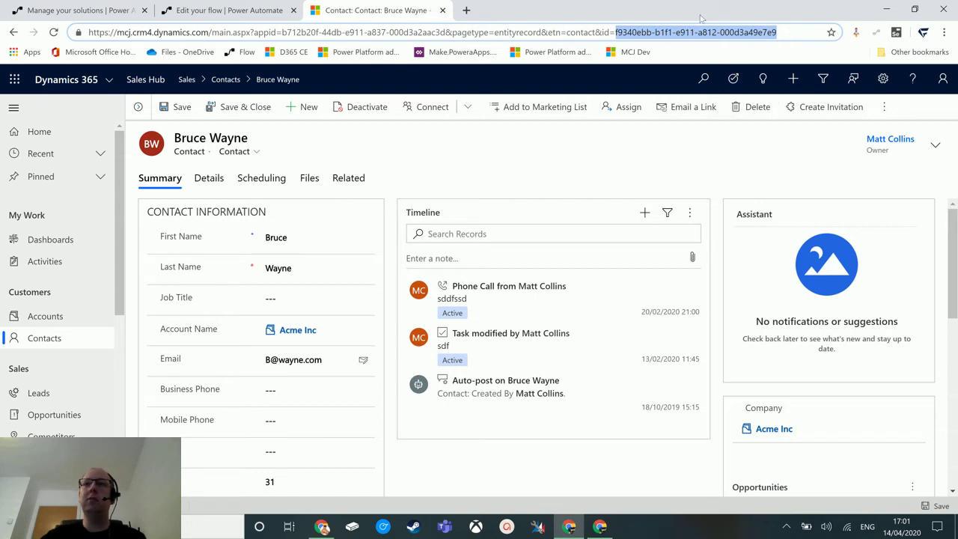
pyautogui.click(541, 181)
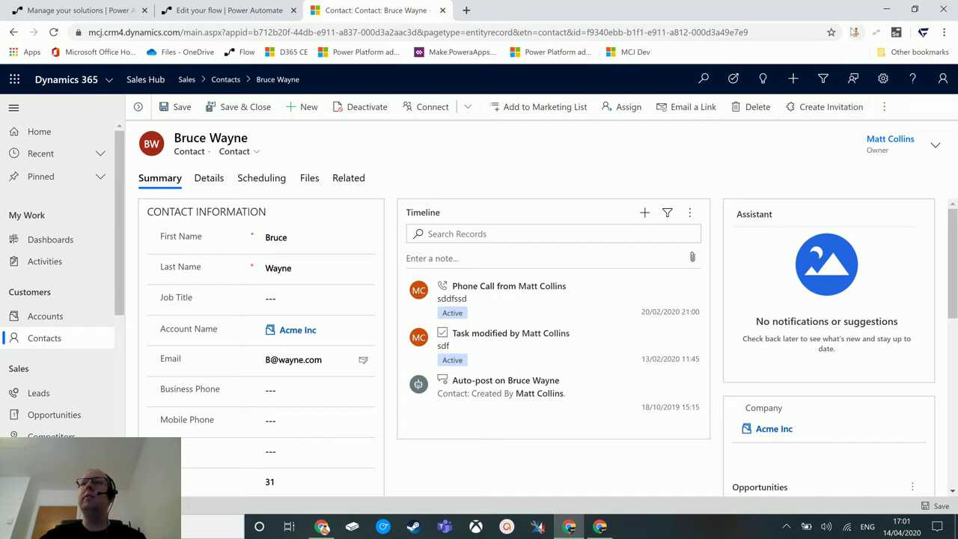
pyautogui.click(857, 33)
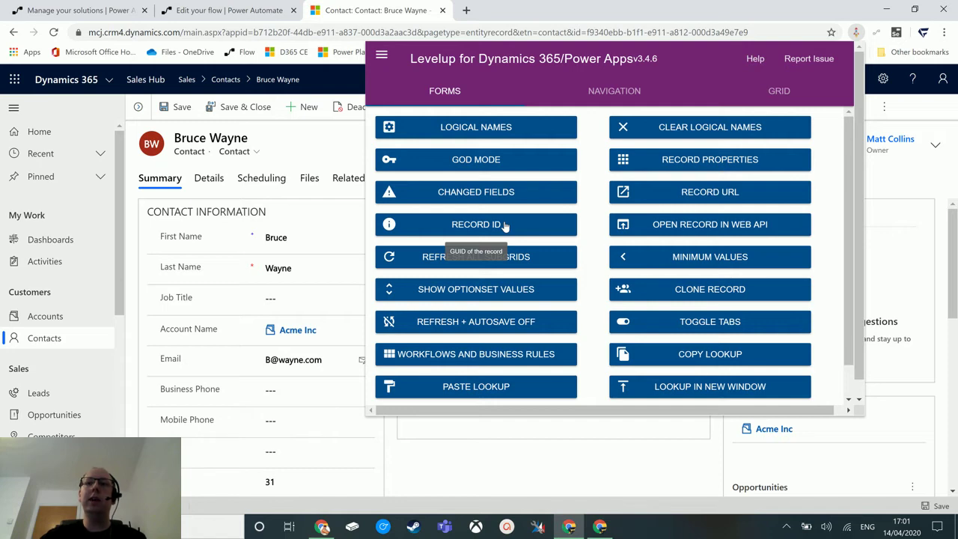
pyautogui.click(505, 227)
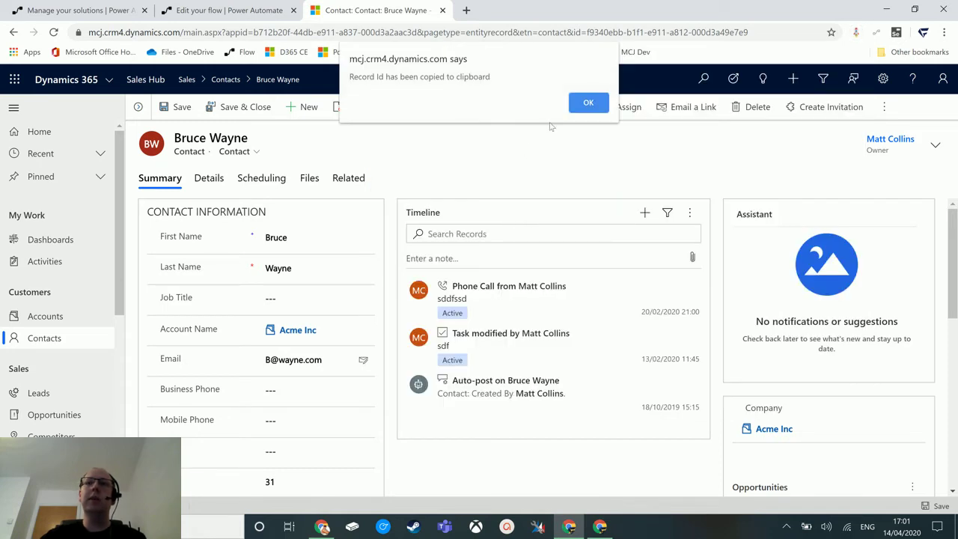
pyautogui.click(590, 105)
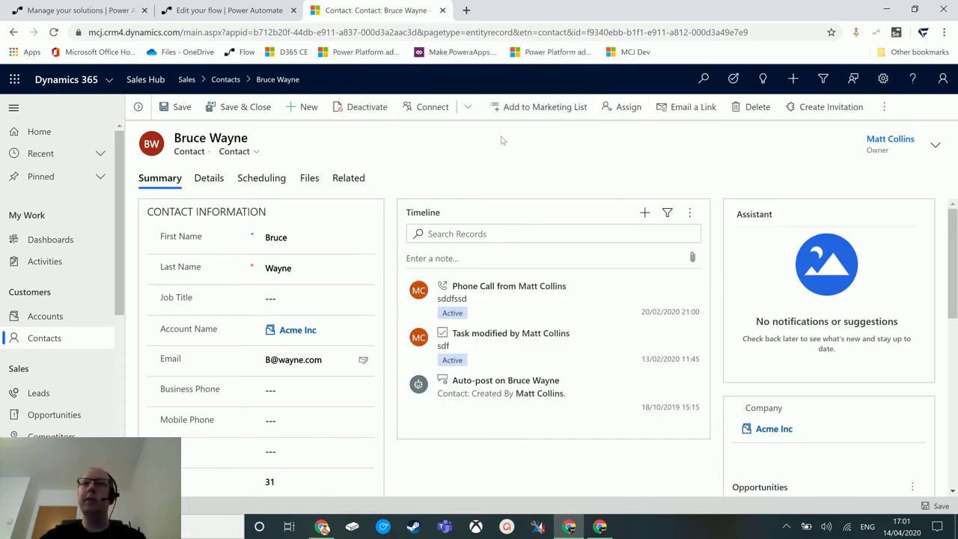
# Step: Complete the Primary Contact lookup as /contacts( followed by the copied record ID
pyautogui.click(229, 10)
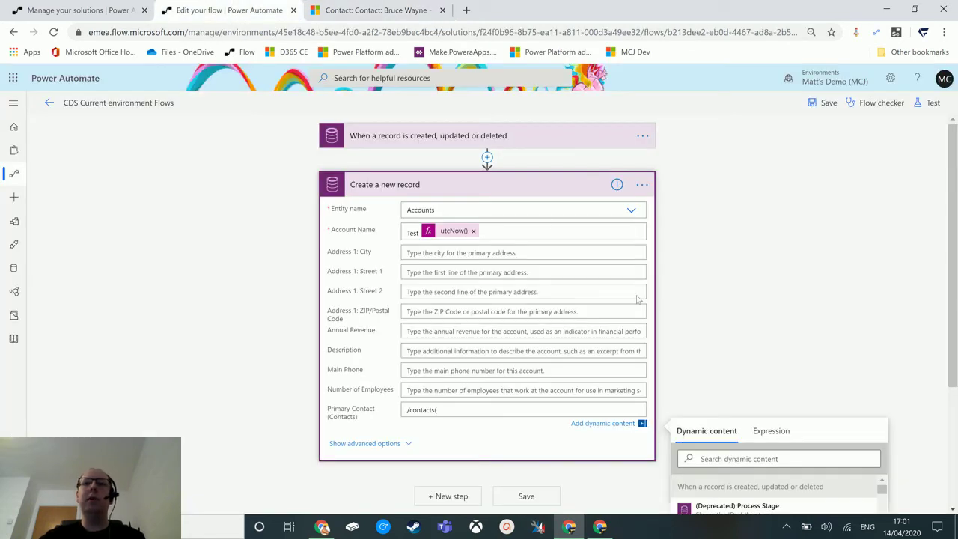
pyautogui.write('(')
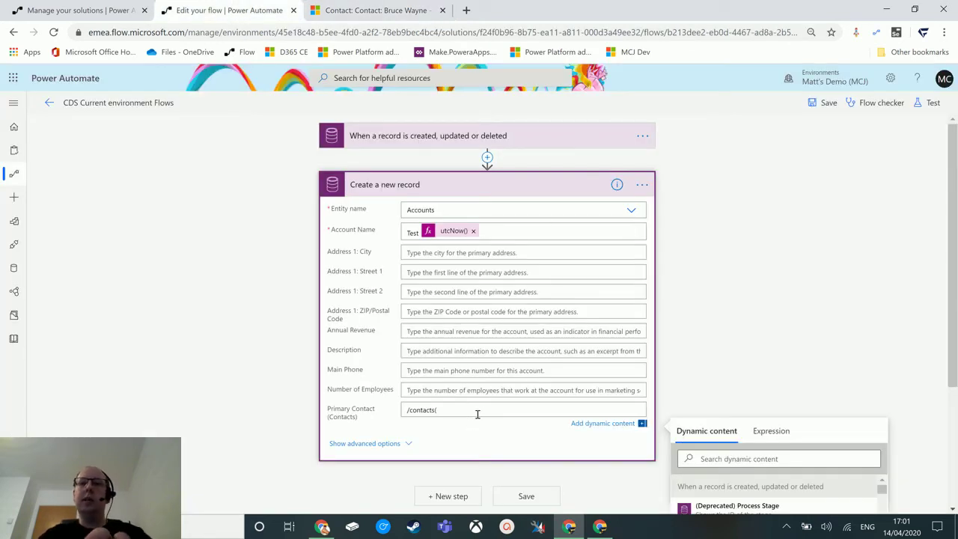
pyautogui.hotkey('ctrl', 'v')
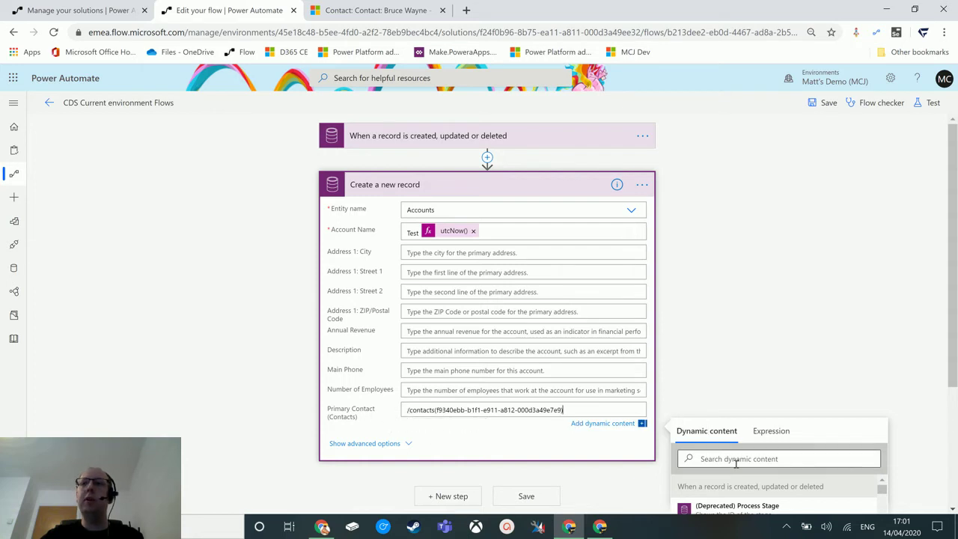
# Step: Save the flow and start a test using 'I'll perform the trigger action'
pyautogui.click(933, 103)
pyautogui.click(845, 136)
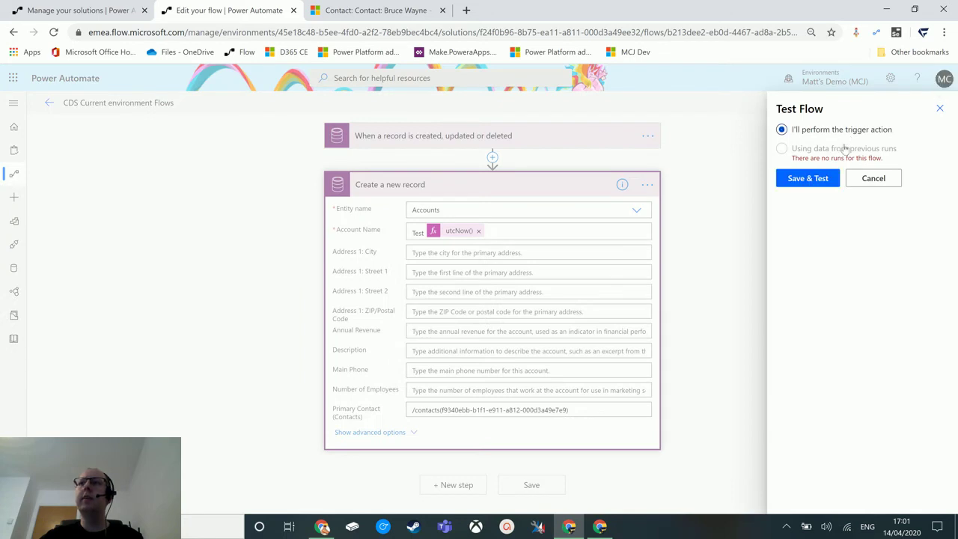
pyautogui.click(814, 179)
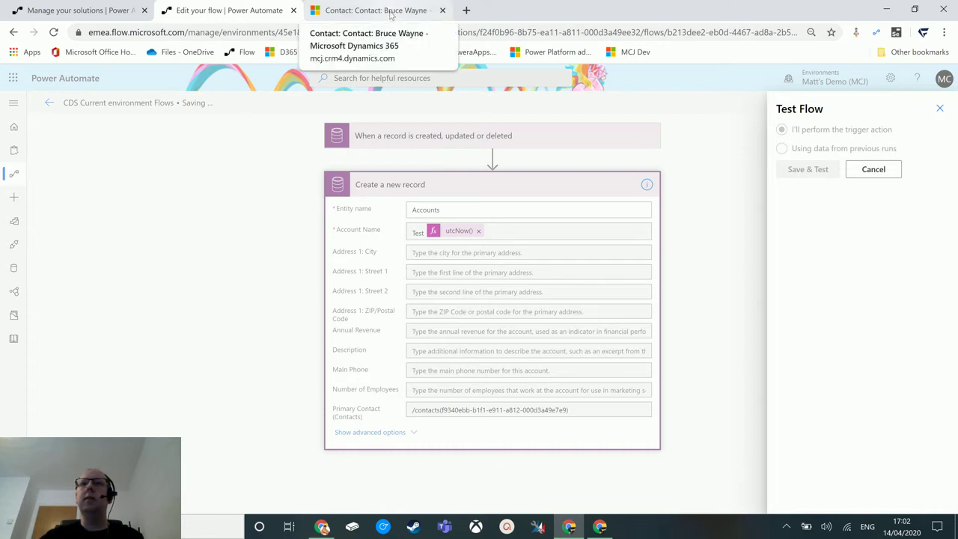
pyautogui.click(391, 15)
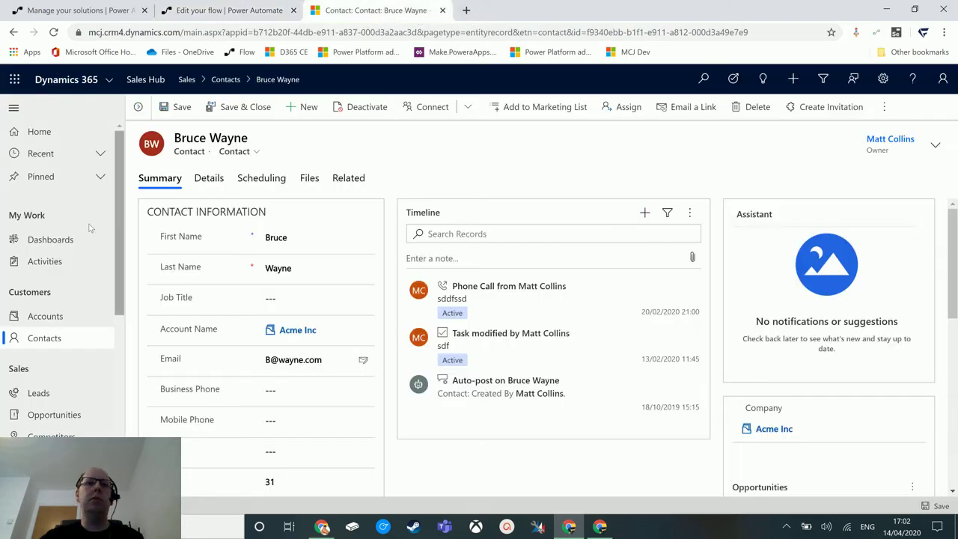
pyautogui.click(224, 11)
pyautogui.click(367, 11)
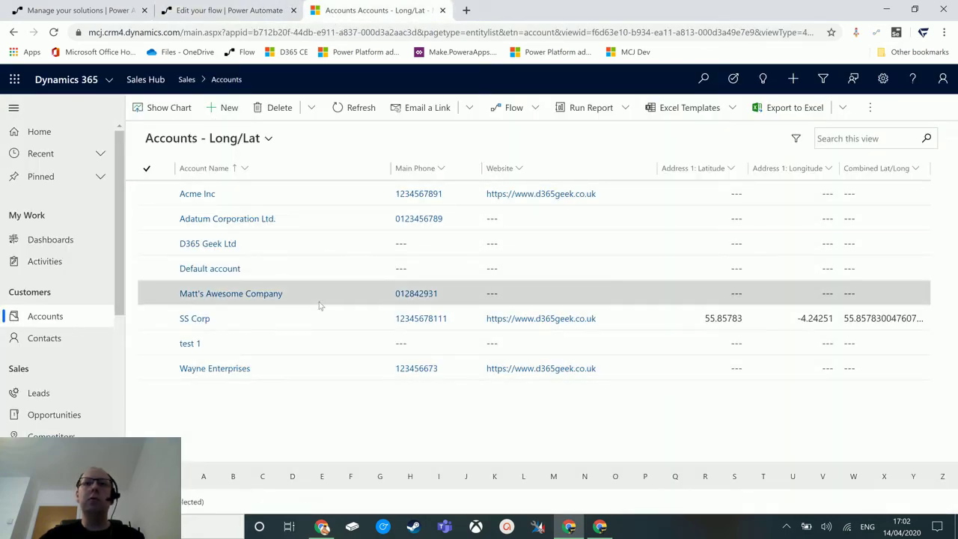
pyautogui.click(294, 306)
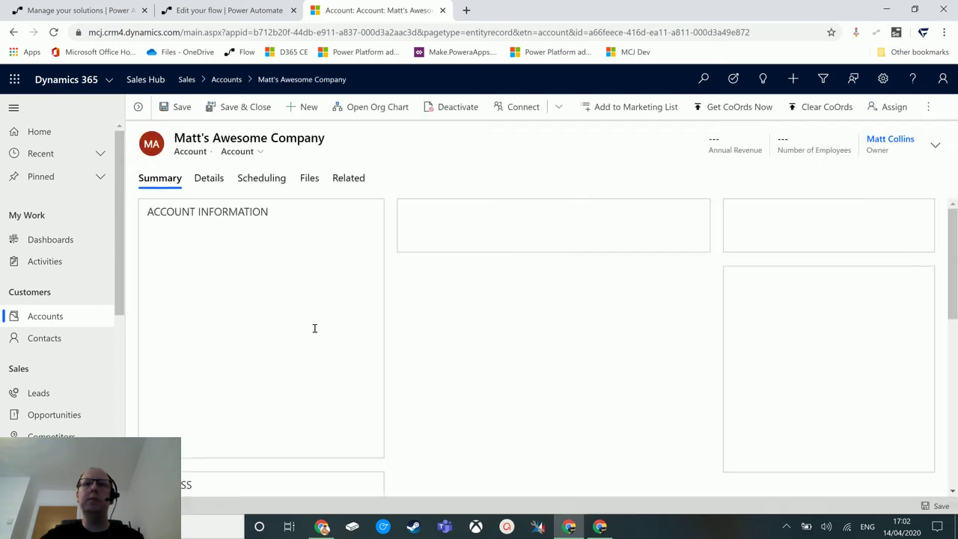
pyautogui.click(323, 299)
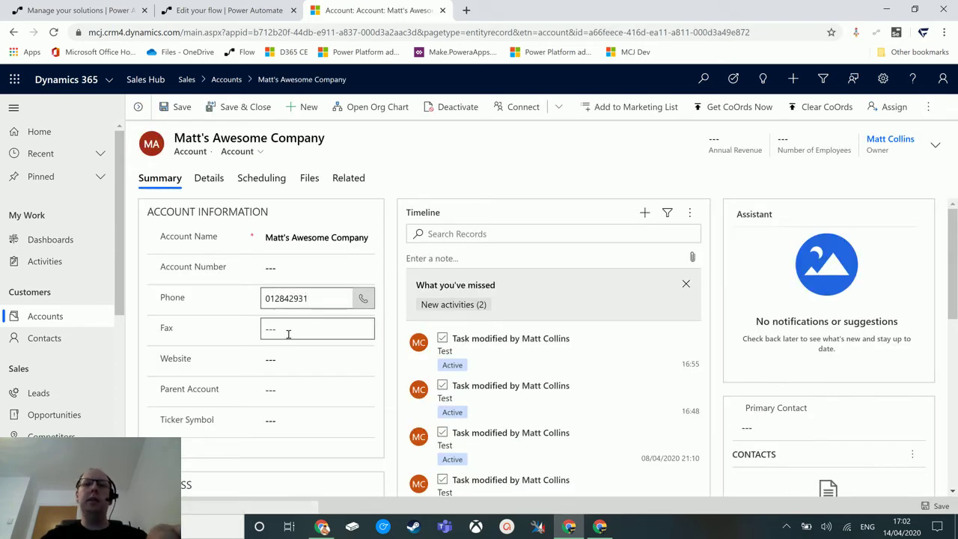
pyautogui.write('121')
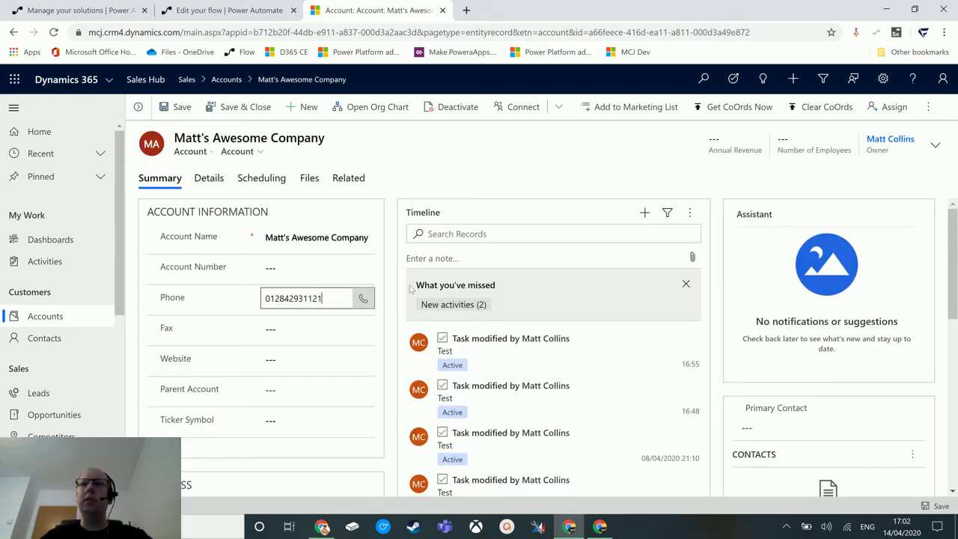
pyautogui.click(253, 116)
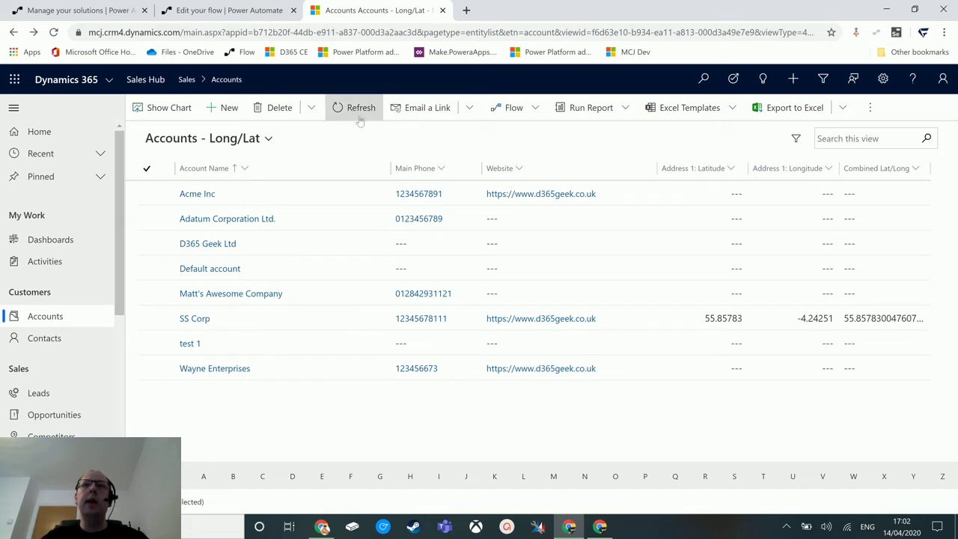
# Step: Refresh the accounts list and inspect the flow-created Test account and its Primary Contact
pyautogui.click(353, 112)
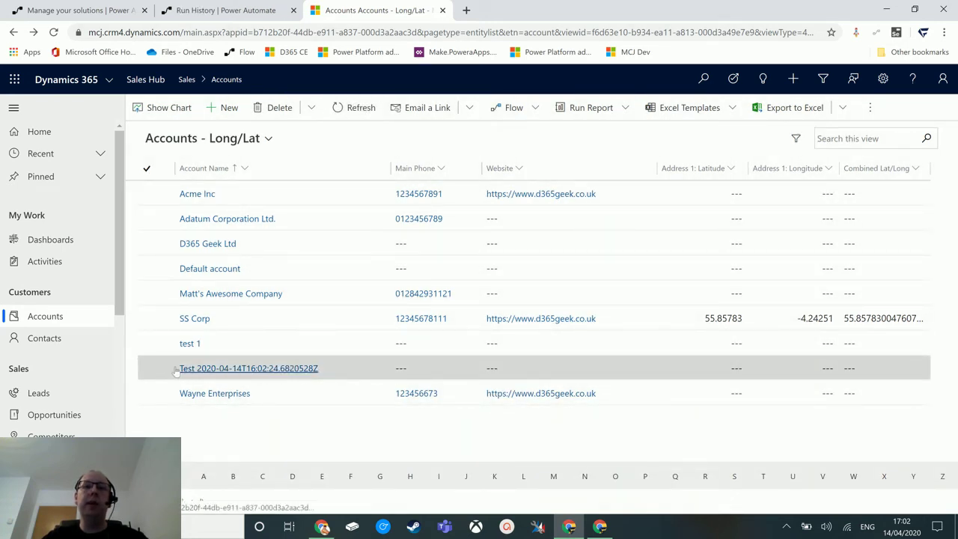
pyautogui.click(243, 370)
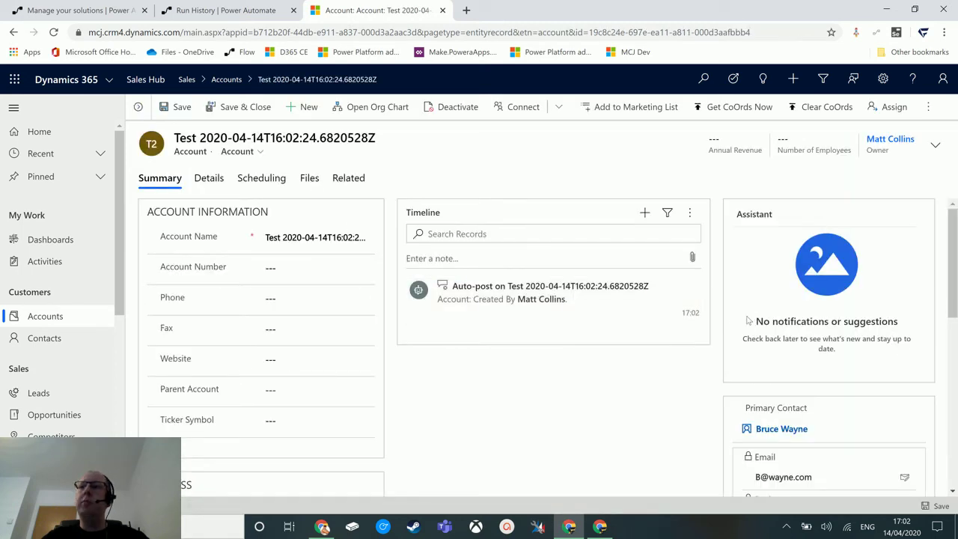
pyautogui.scroll(-1, 754, 378)
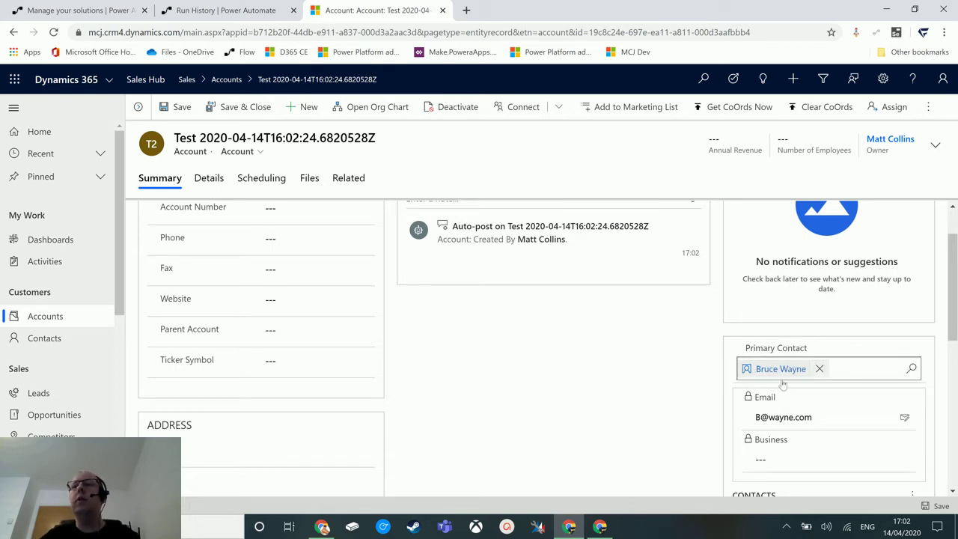
pyautogui.scroll(-1, 831, 408)
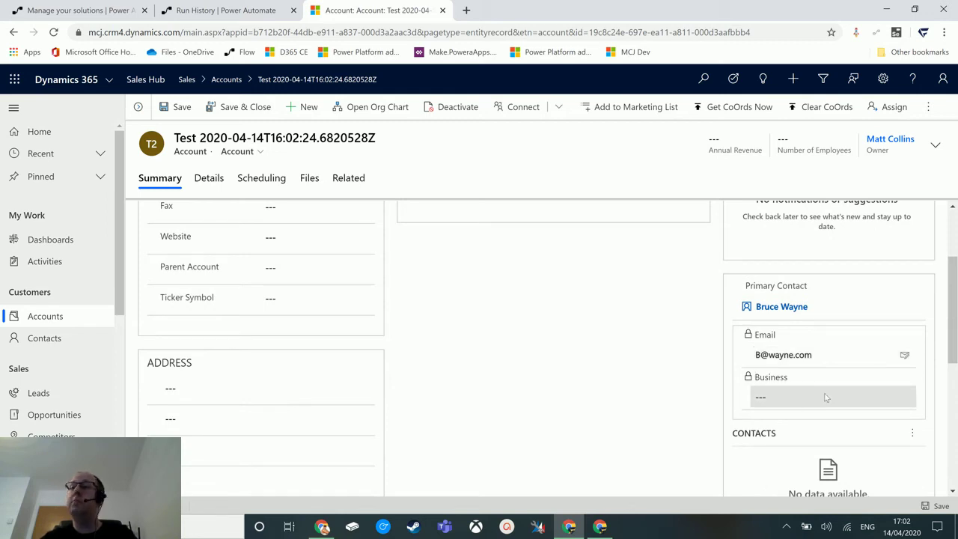
pyautogui.scroll(2, 820, 402)
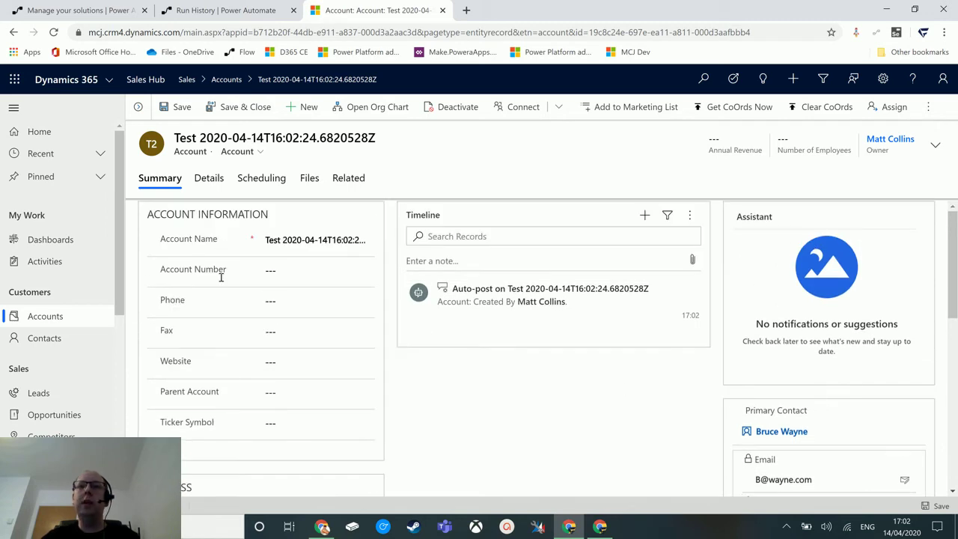
pyautogui.scroll(-1, 861, 412)
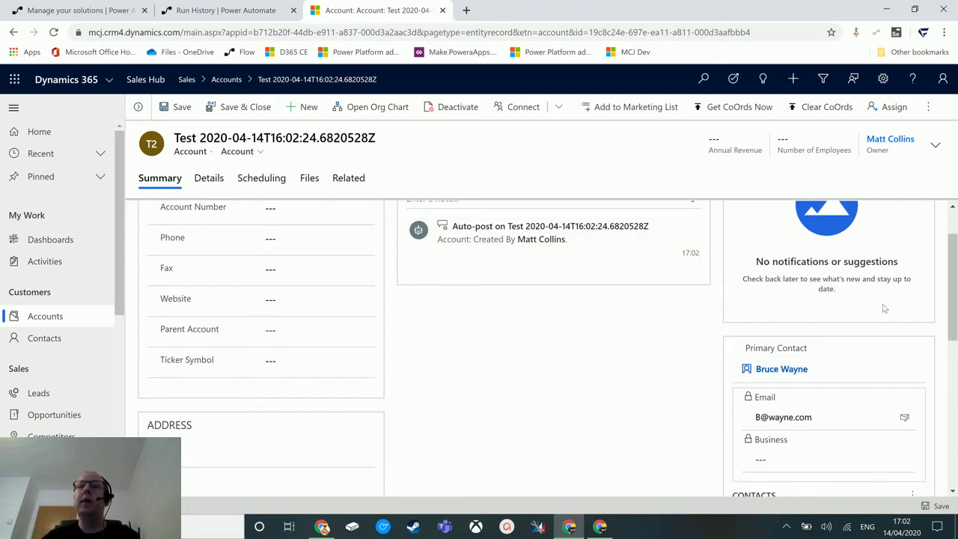
pyautogui.moveTo(259, 79); pyautogui.dragTo(328, 102)
pyautogui.click(328, 103)
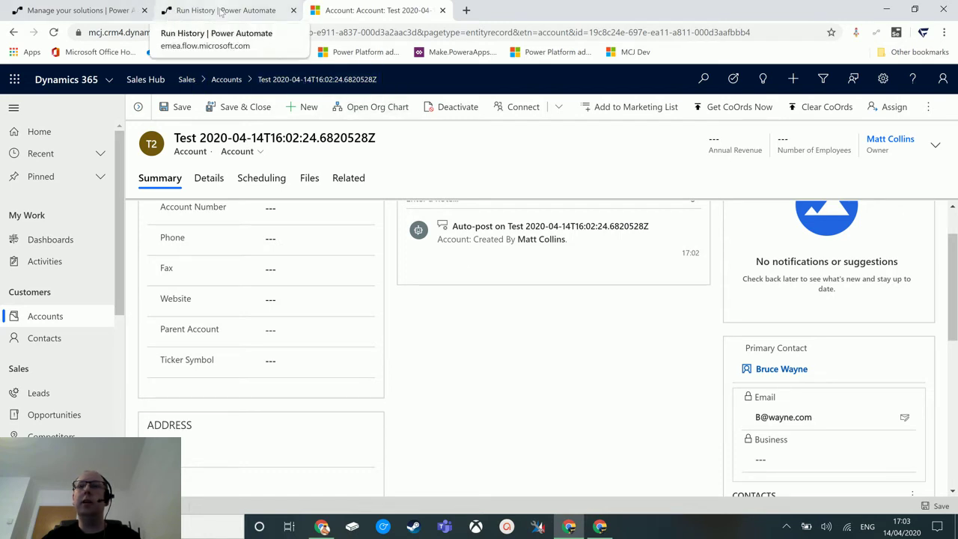
# Step: Check the Create a new record step's details in the successful test run
pyautogui.click(222, 10)
pyautogui.click(537, 220)
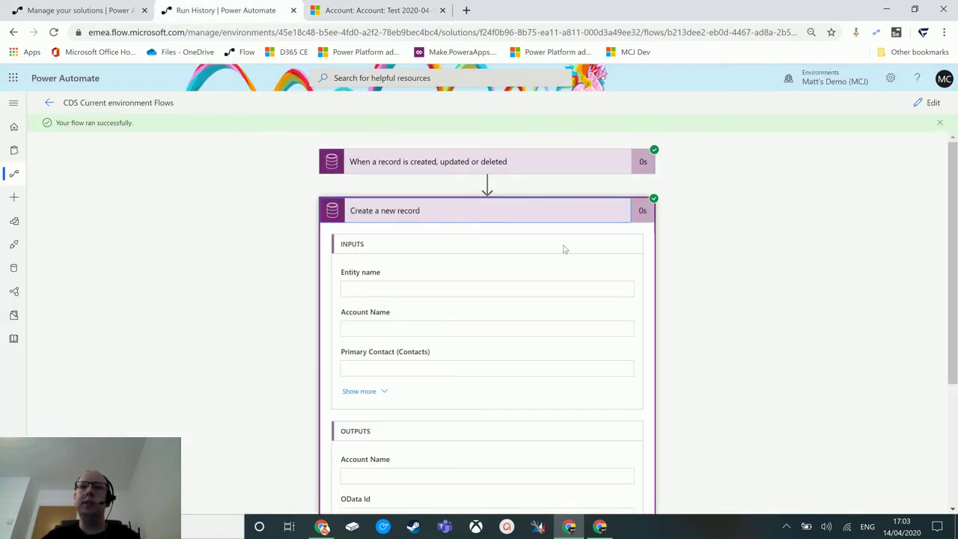
pyautogui.scroll(-2, 503, 291)
pyautogui.scroll(2, 574, 391)
# Step: Edit the flow and clear the Test utcNow() value from Account Name
pyautogui.click(917, 103)
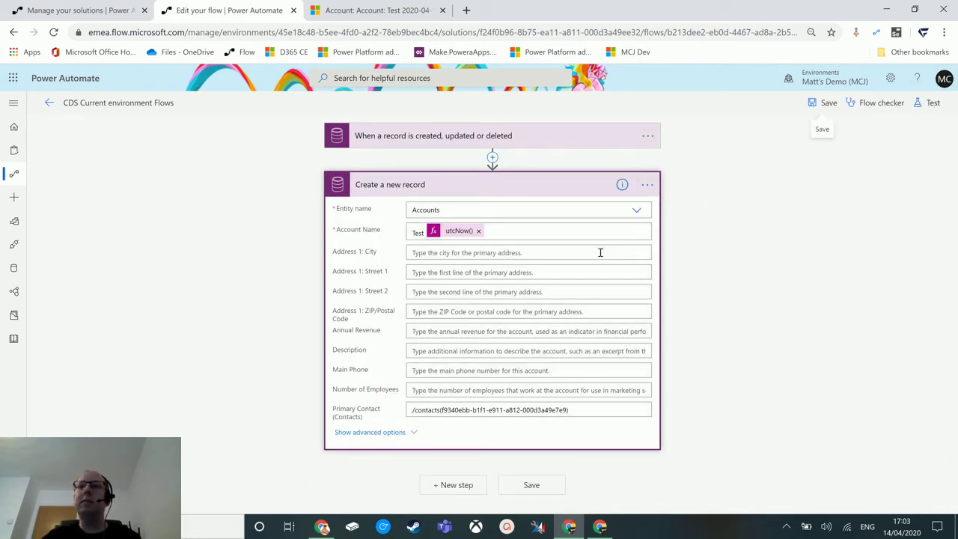
pyautogui.click(479, 231)
pyautogui.click(449, 232)
pyautogui.moveTo(450, 232); pyautogui.dragTo(366, 229)
pyautogui.press('BackSpace')
pyautogui.click(635, 216)
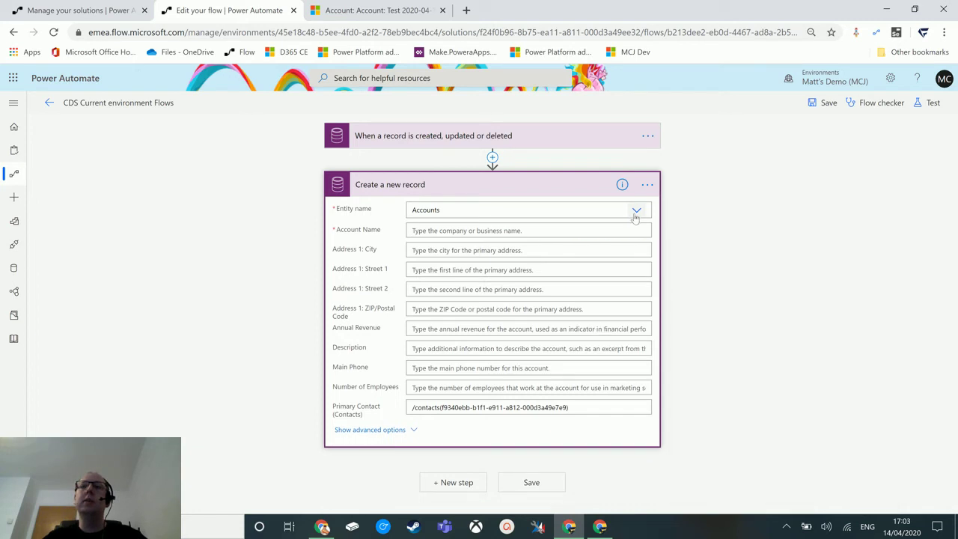
# Step: Change the create-record step's entity name to Contacts
pyautogui.click(512, 208)
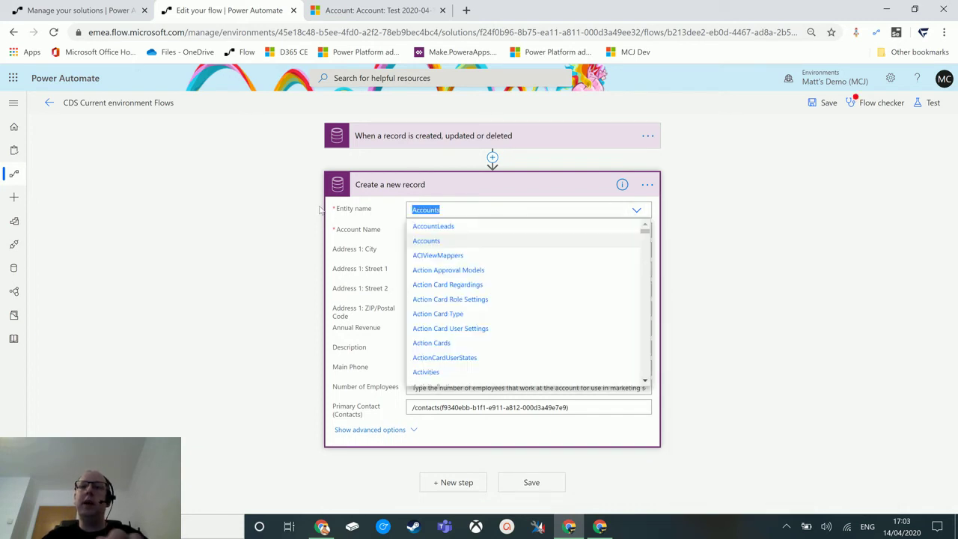
pyautogui.write('conta')
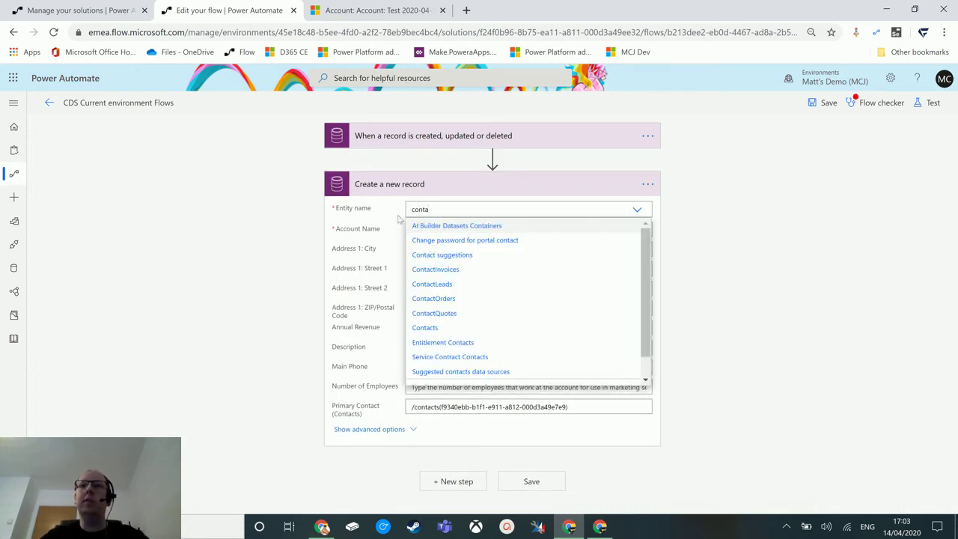
pyautogui.click(444, 346)
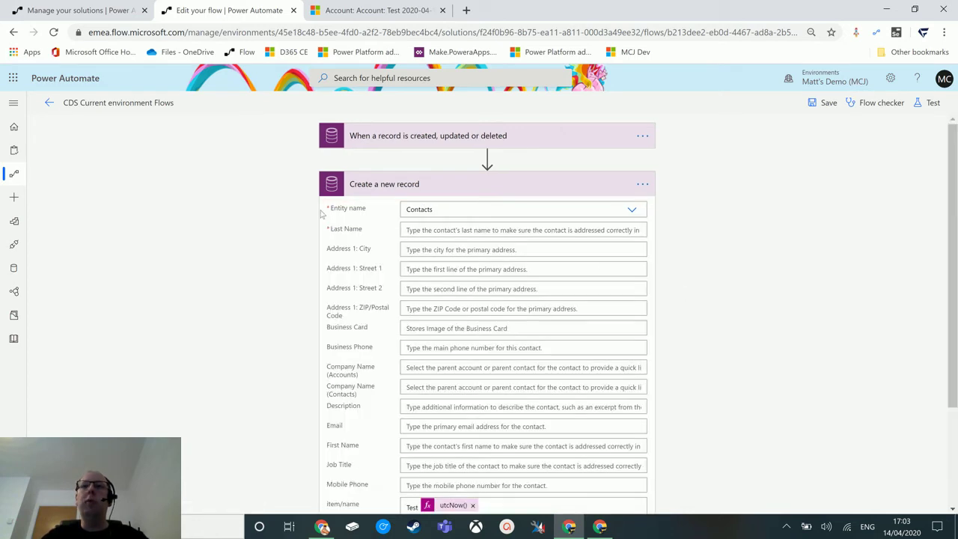
# Step: Clear the leftover Test utcNow() value from the item/name field
pyautogui.scroll(-1, 574, 316)
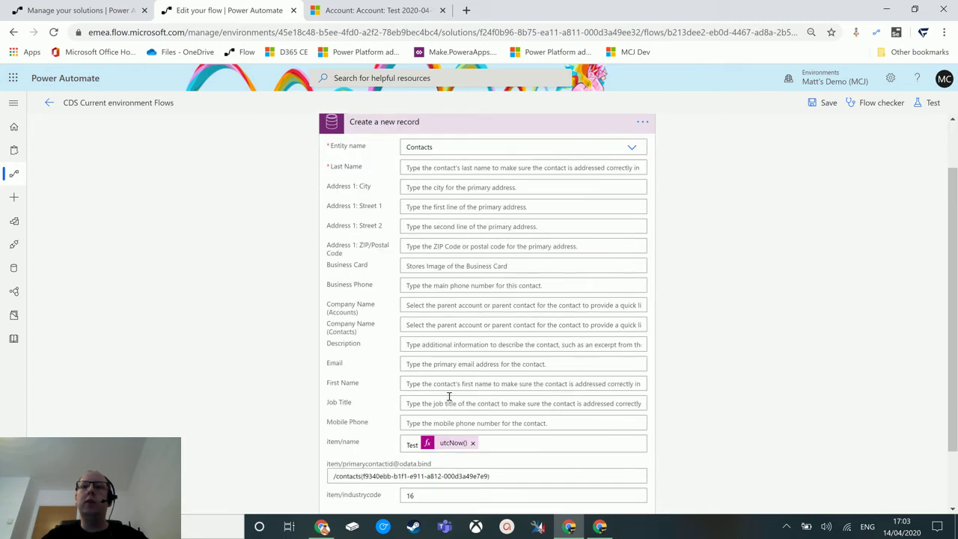
pyautogui.click(472, 443)
pyautogui.hotkey('ctrl', 'a')
pyautogui.press('BackSpace')
pyautogui.click(499, 485)
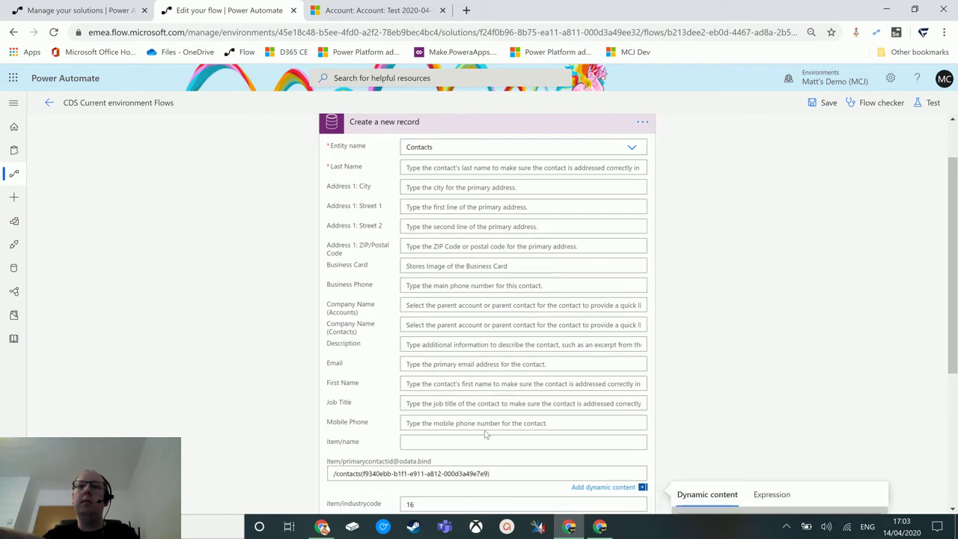
pyautogui.scroll(-1, 440, 448)
pyautogui.click(454, 441)
pyautogui.scroll(2, 484, 404)
# Step: Delete the existing Create a new record step
pyautogui.click(767, 212)
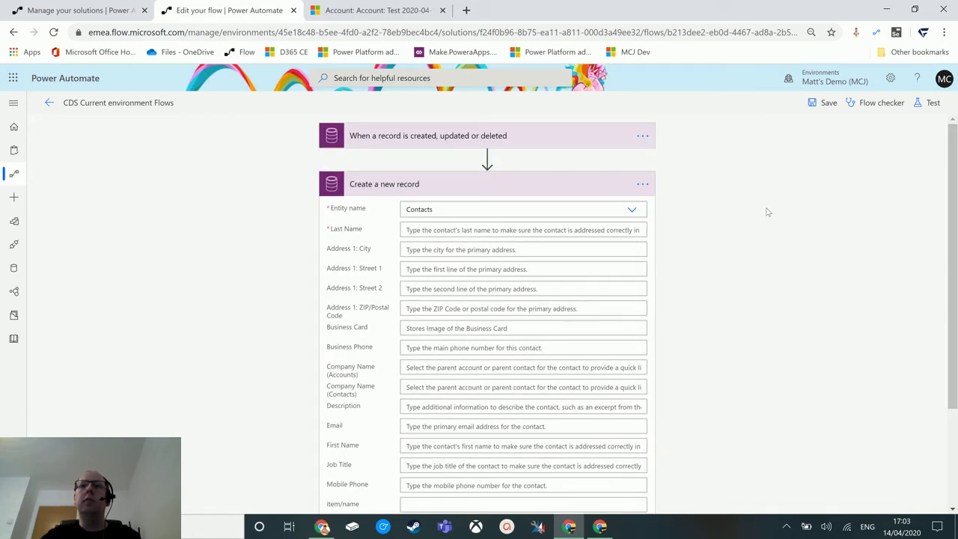
pyautogui.click(642, 188)
pyautogui.click(682, 307)
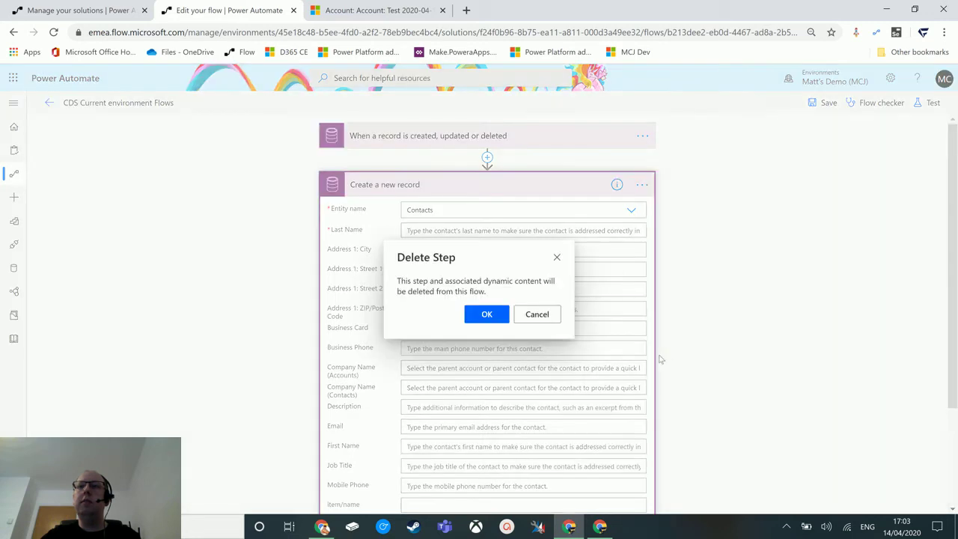
pyautogui.click(484, 315)
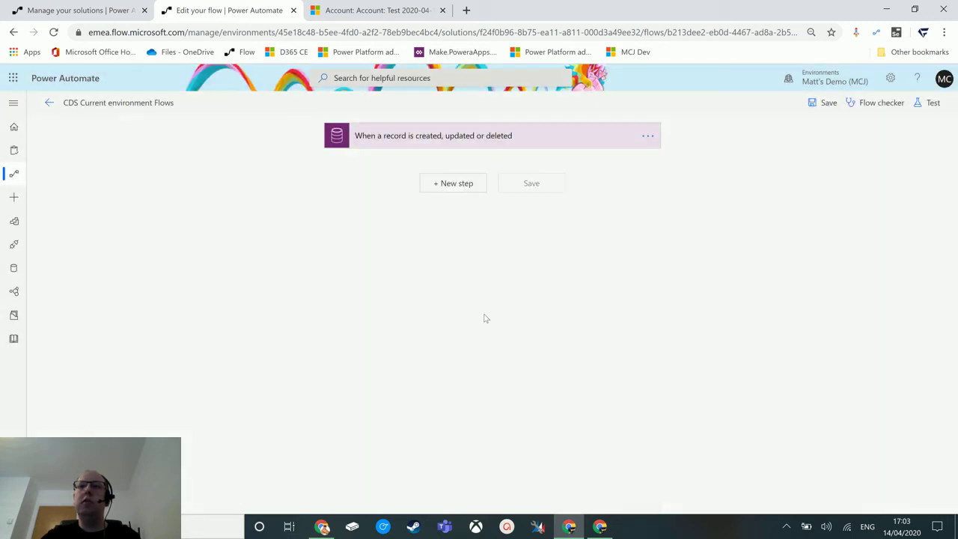
# Step: Add a Common Data Service (current environment) Create a new record step for Contacts
pyautogui.click(459, 186)
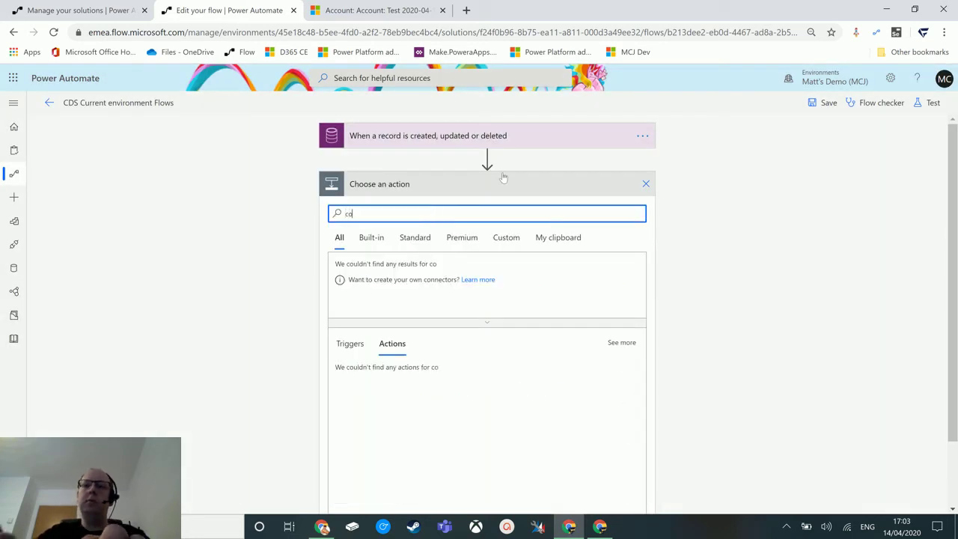
pyautogui.write('mmon')
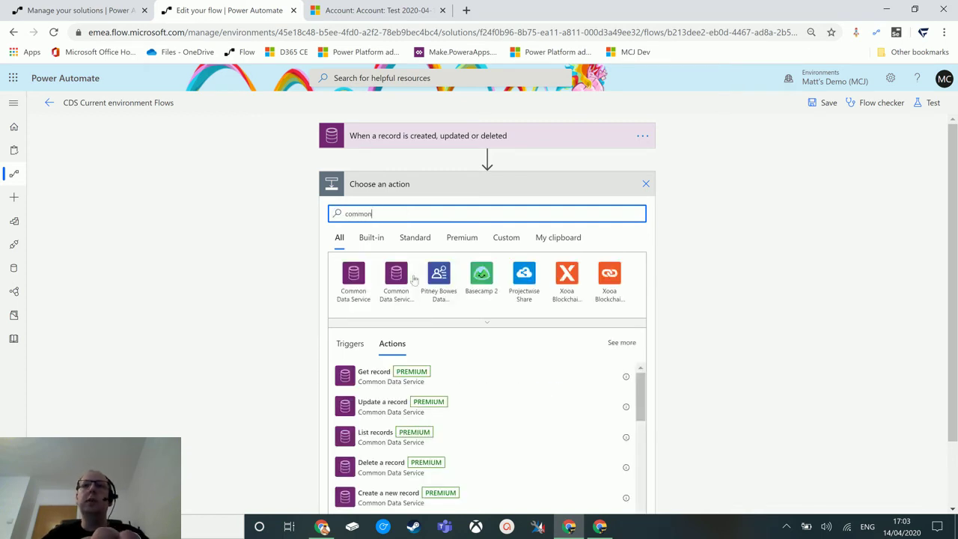
pyautogui.click(408, 279)
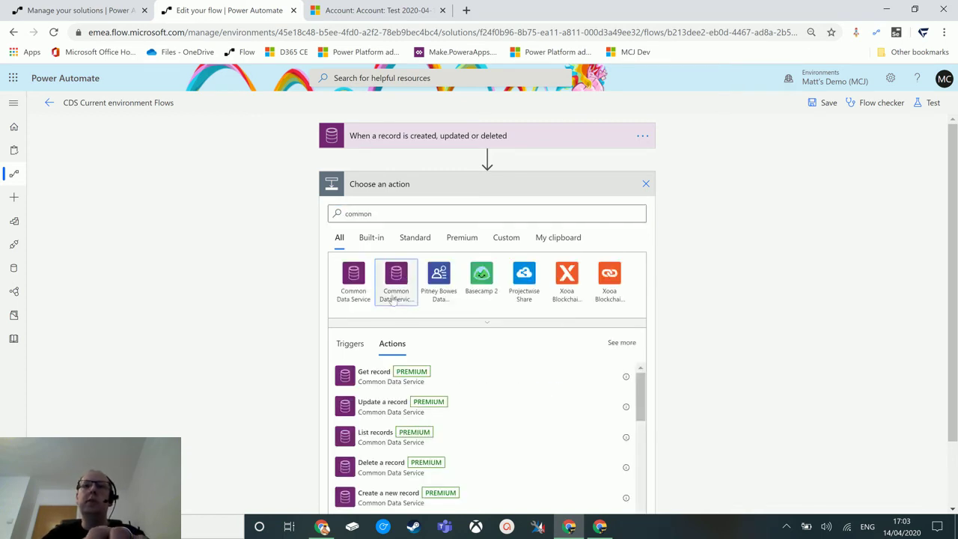
pyautogui.click(395, 298)
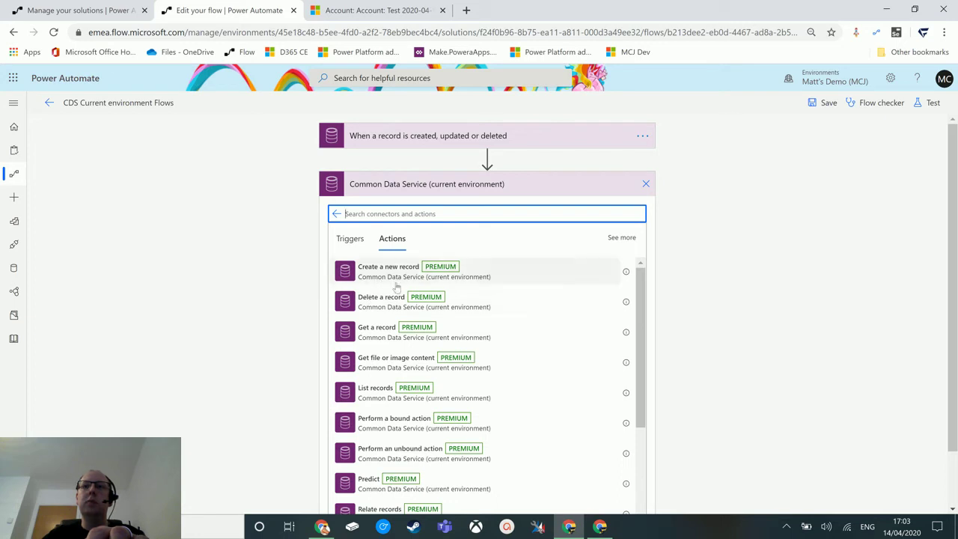
pyautogui.click(394, 277)
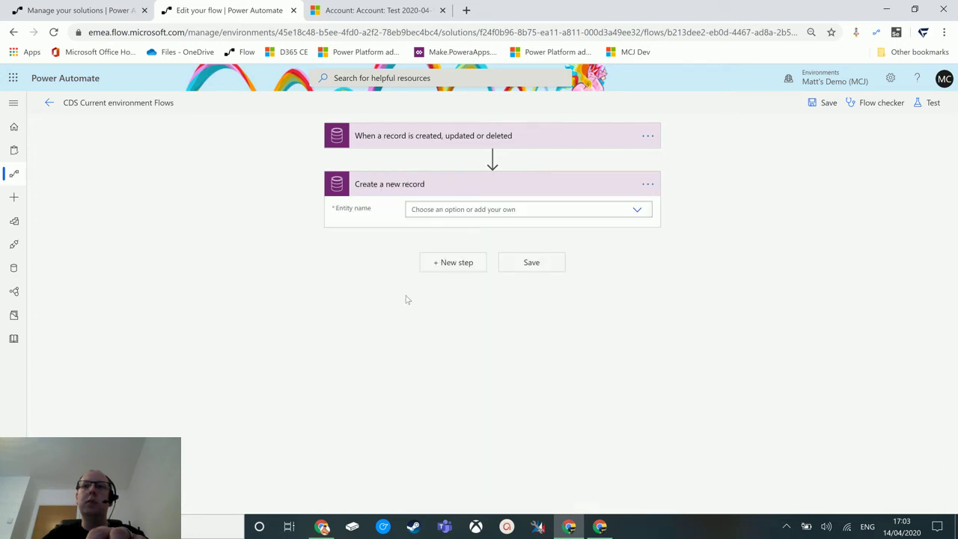
pyautogui.click(576, 209)
pyautogui.write('contact')
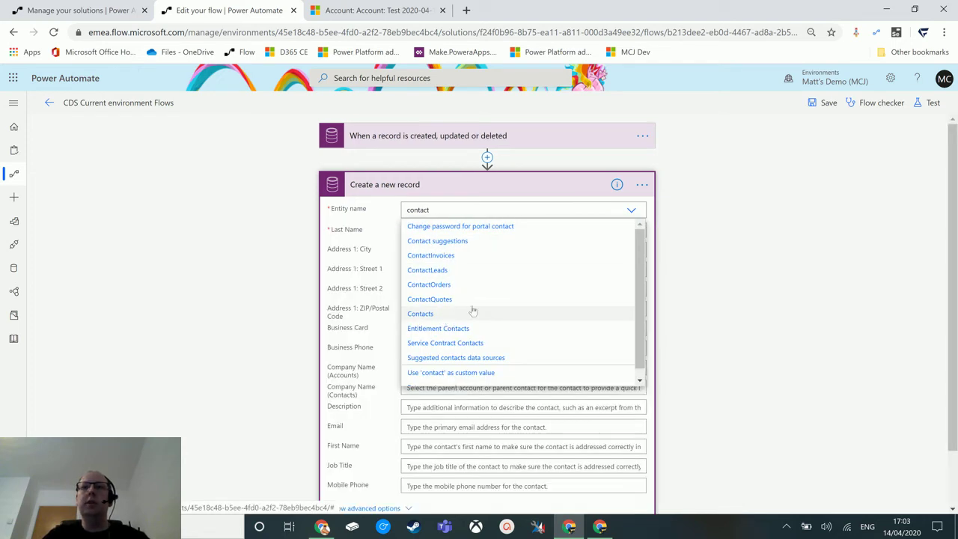
pyautogui.click(418, 315)
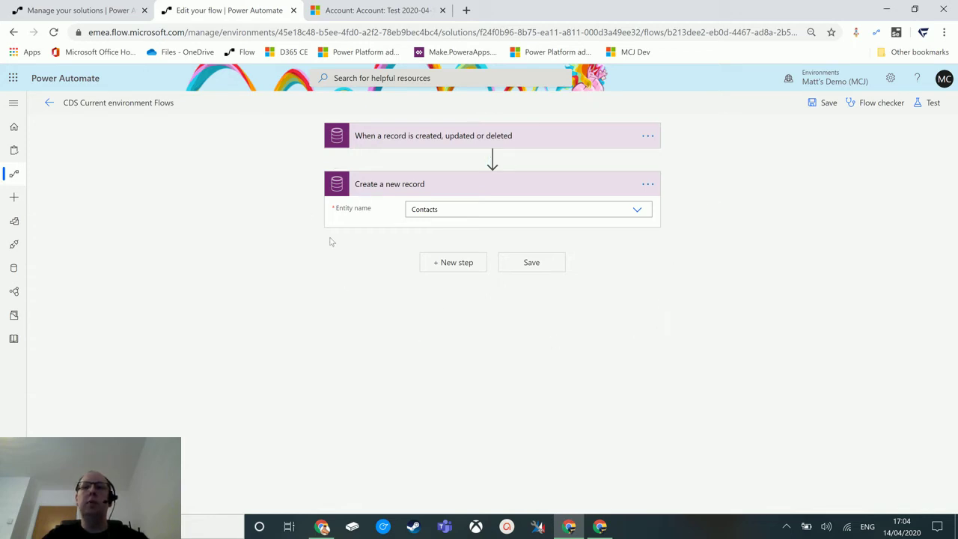
pyautogui.click(490, 209)
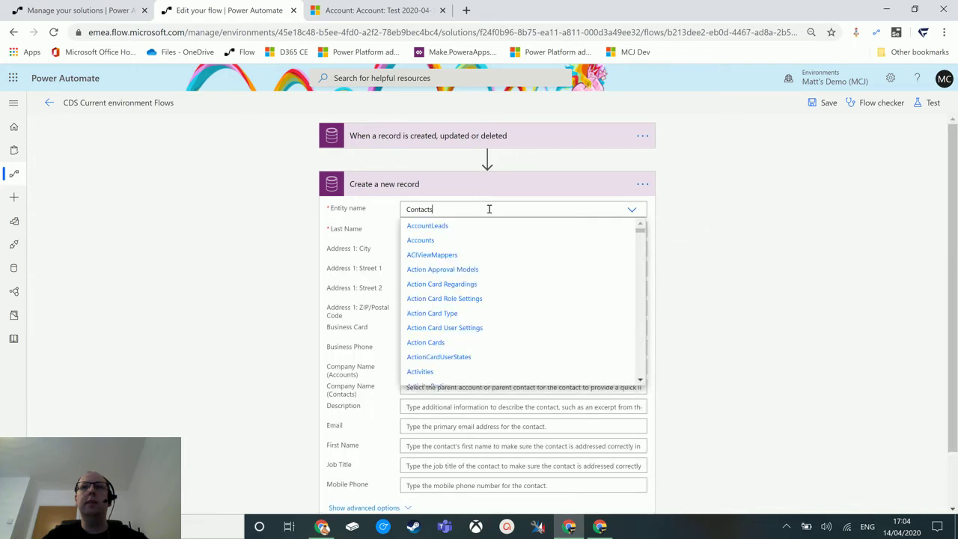
pyautogui.click(710, 247)
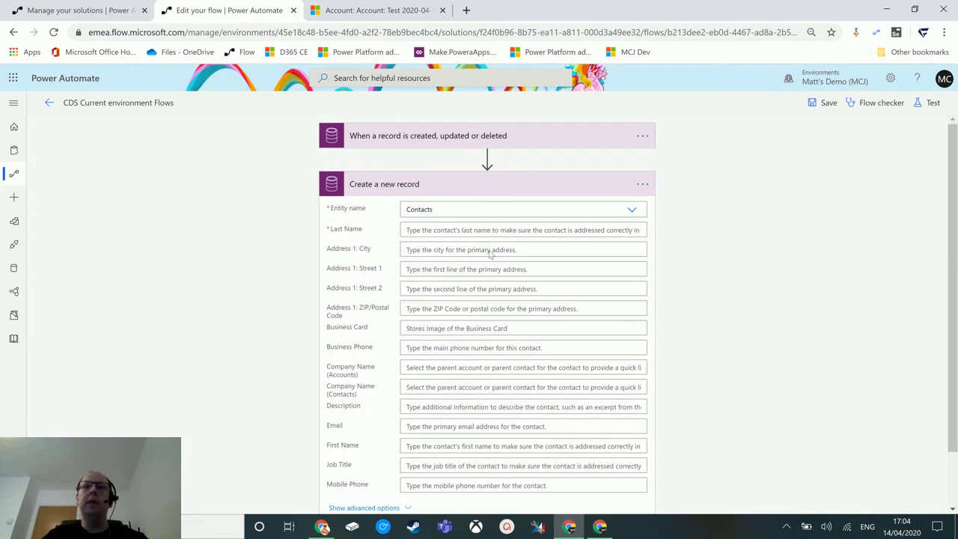
# Step: Enter the contact's last name, first name and e-mail, with job title Dectective
pyautogui.scroll(-2, 438, 228)
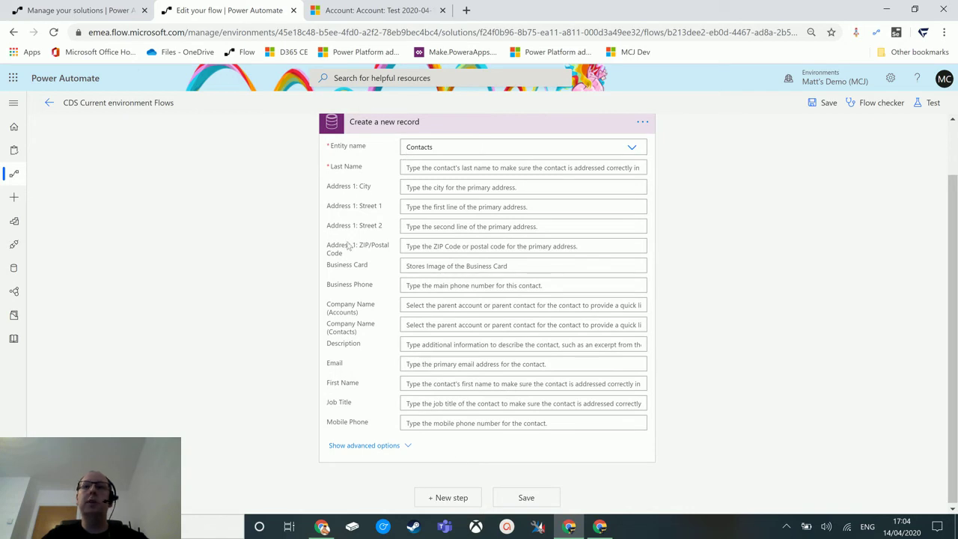
pyautogui.scroll(2, 435, 257)
pyautogui.click(468, 231)
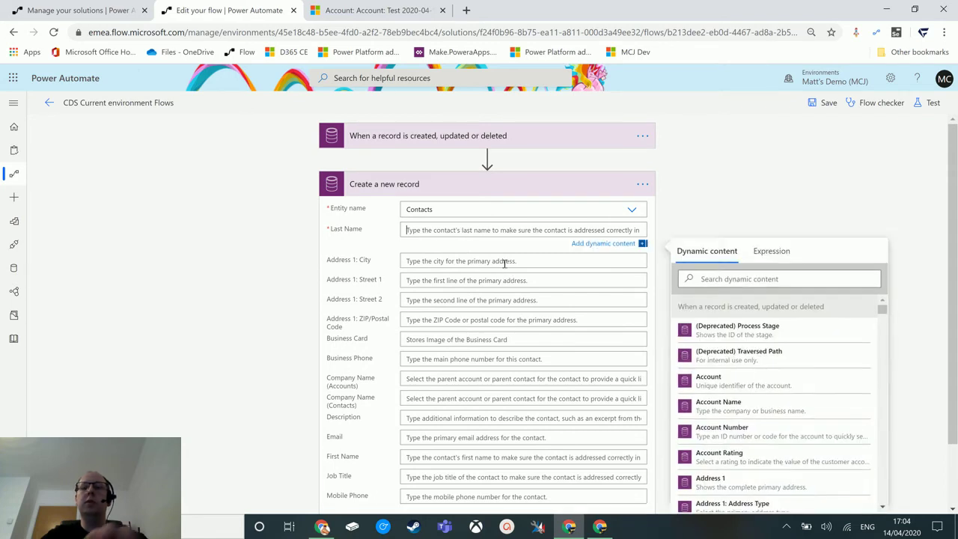
pyautogui.write('West')
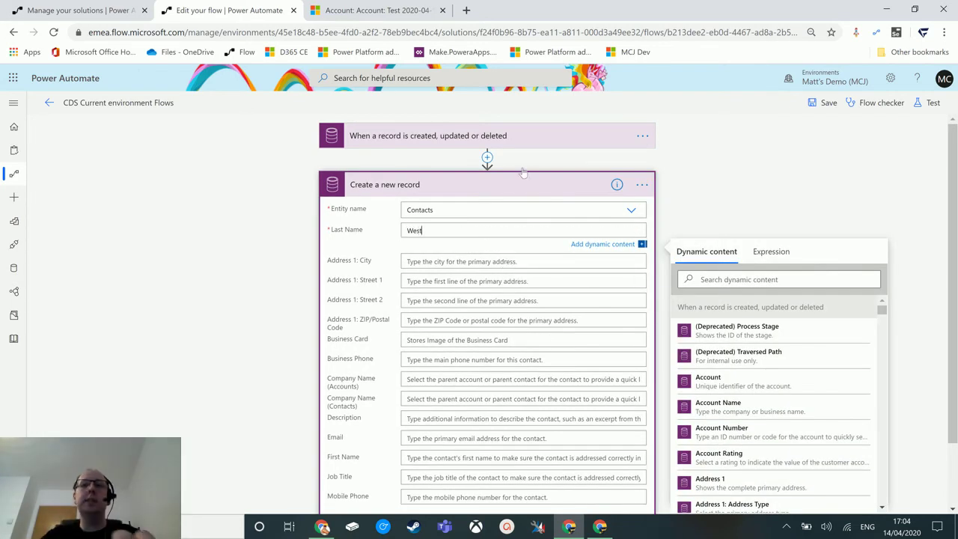
pyautogui.scroll(-2, 522, 305)
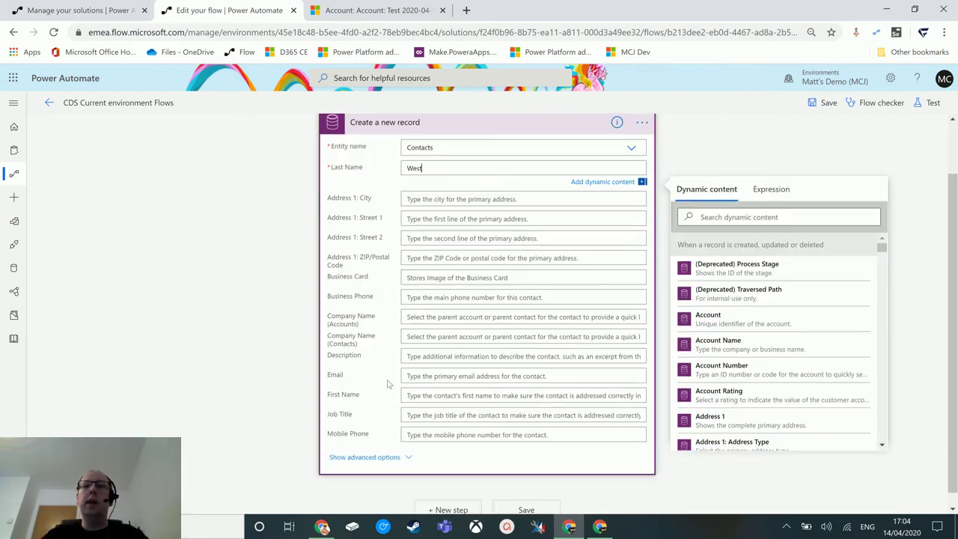
pyautogui.click(459, 395)
pyautogui.write('Wally')
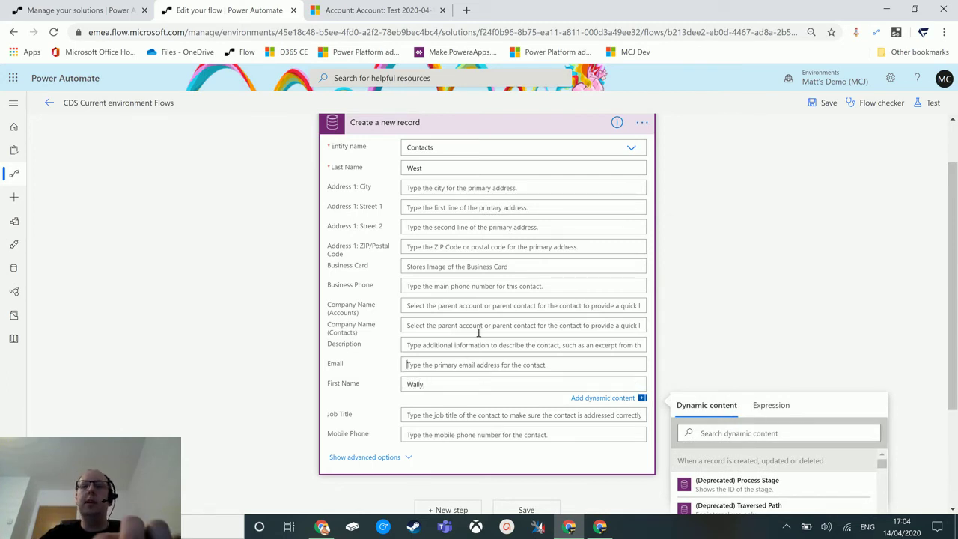
pyautogui.click(465, 364)
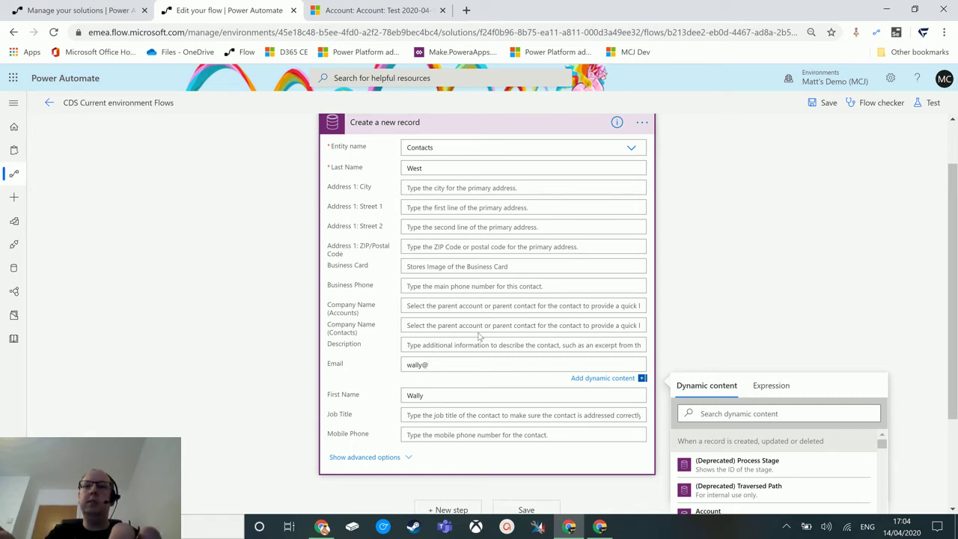
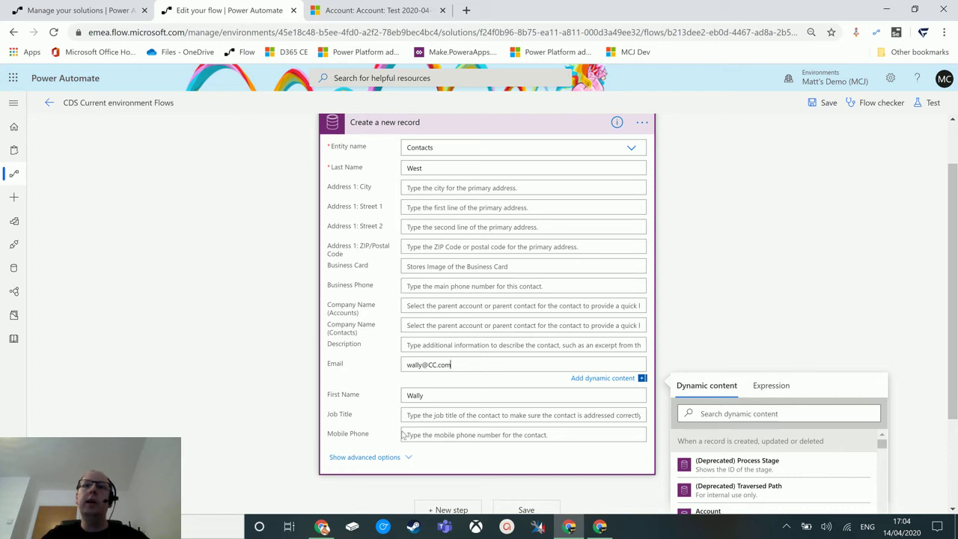
pyautogui.click(444, 419)
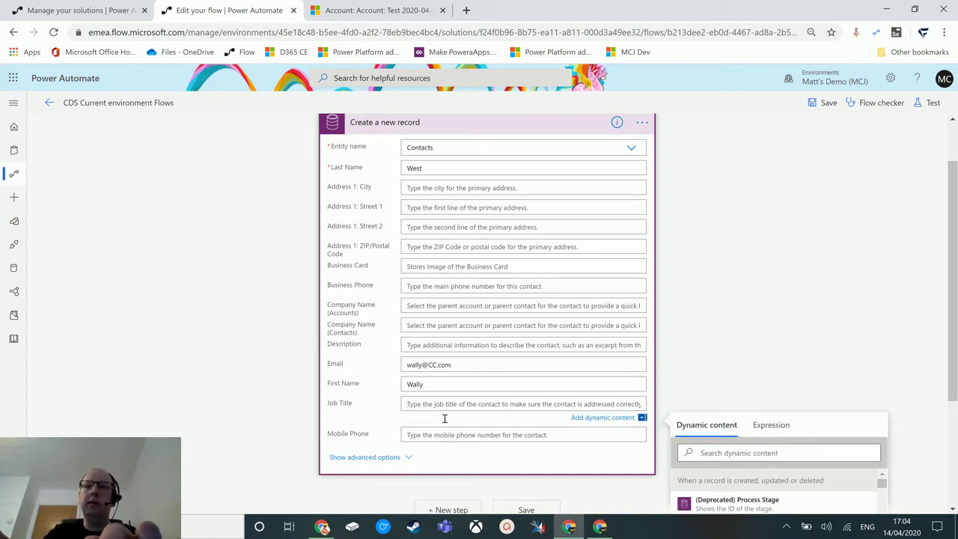
pyautogui.write('Dectect')
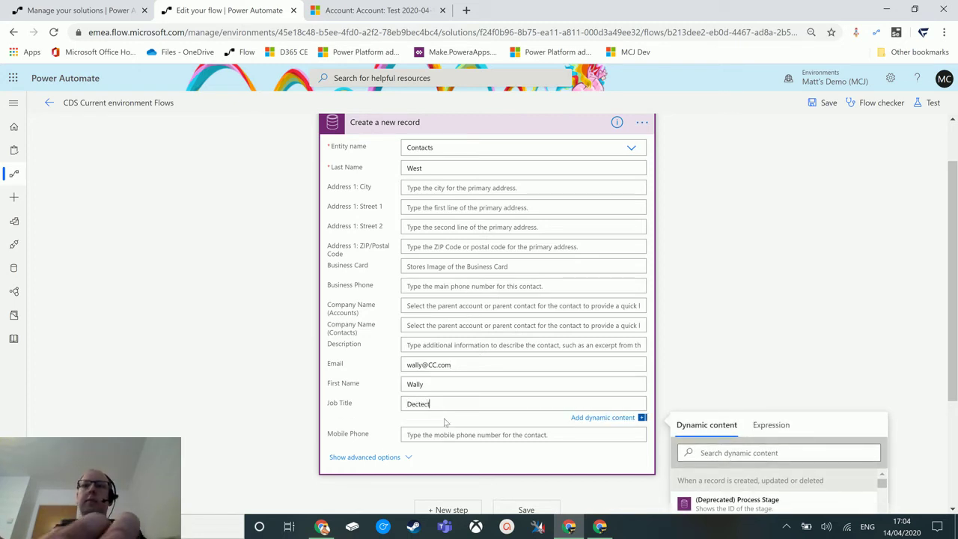
pyautogui.write('ive')
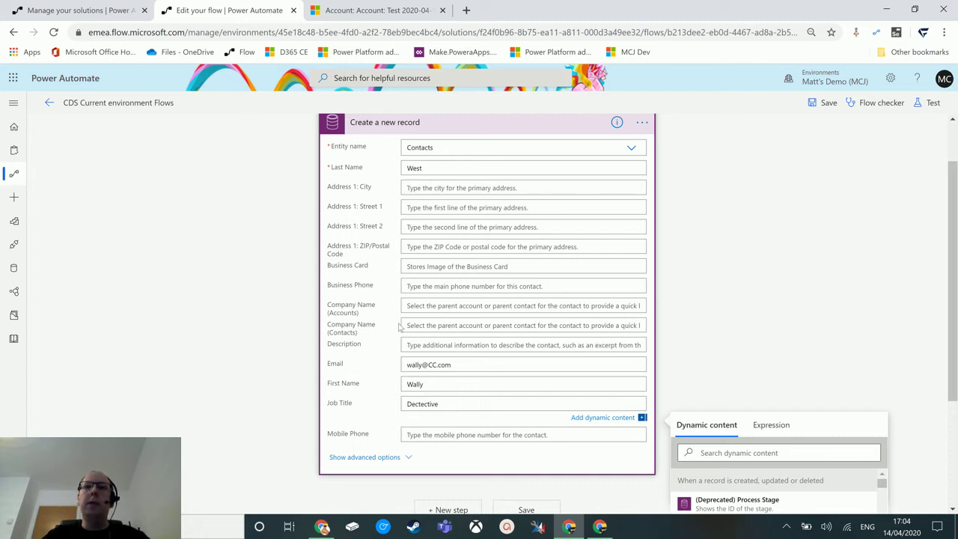
pyautogui.scroll(1, 387, 361)
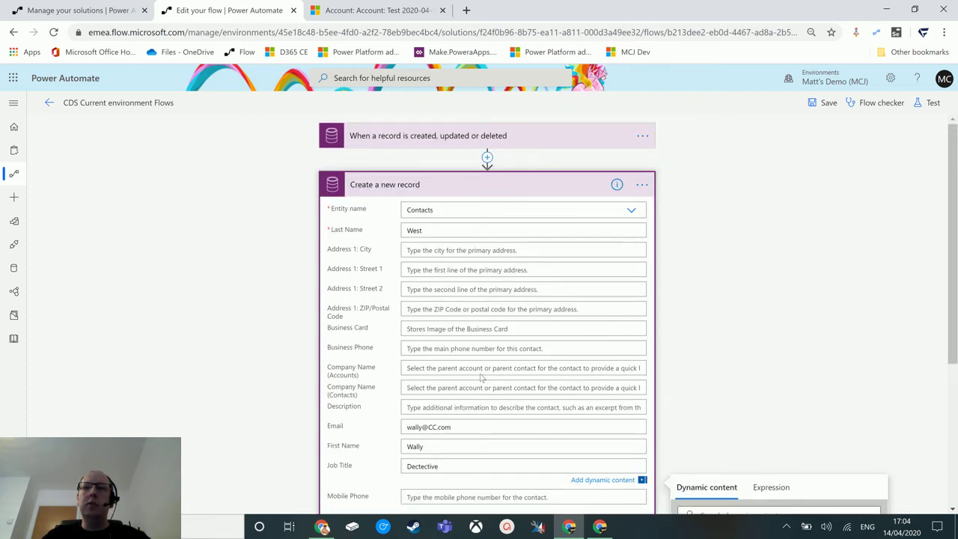
pyautogui.click(446, 367)
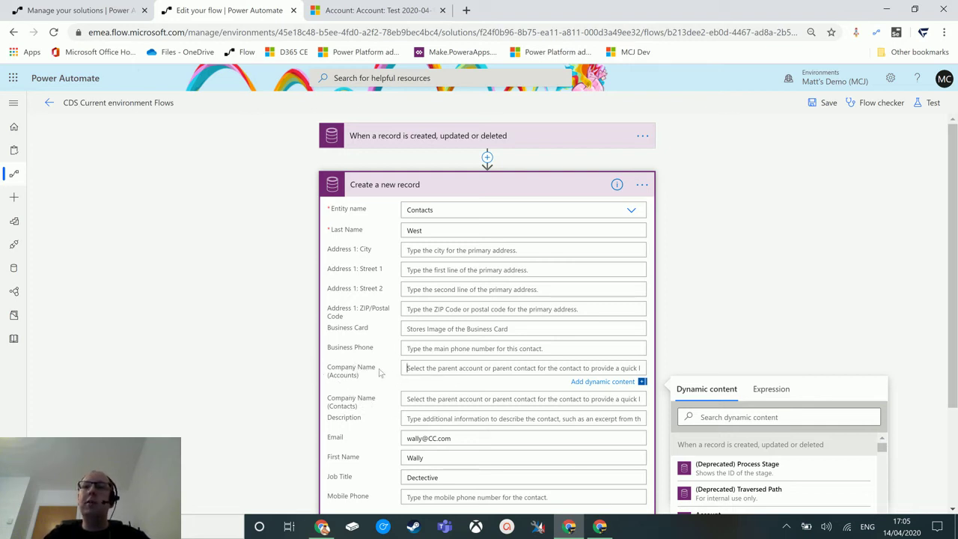
pyautogui.click(514, 367)
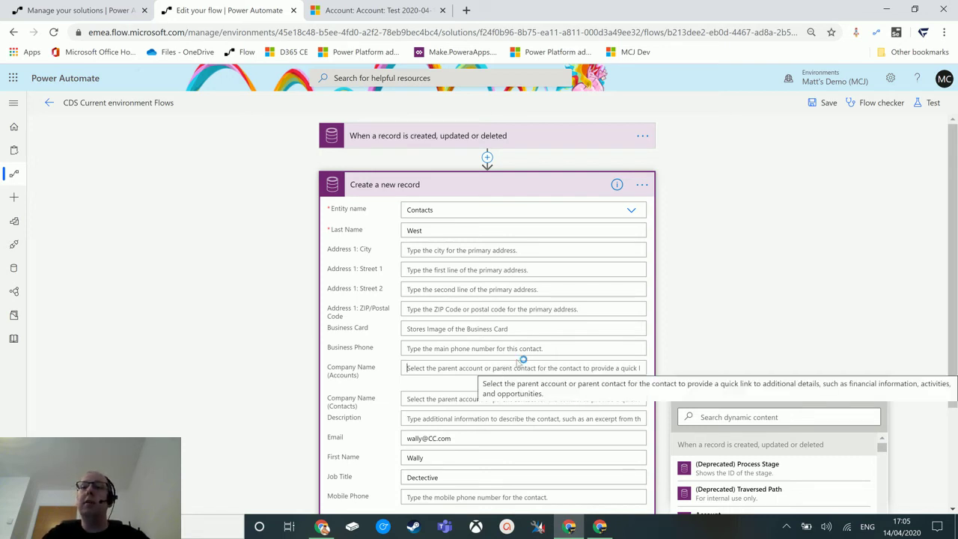
# Step: Fill Company Name (Accounts) with /accounts(, the trigger's Account token, and a closing )
pyautogui.write('/')
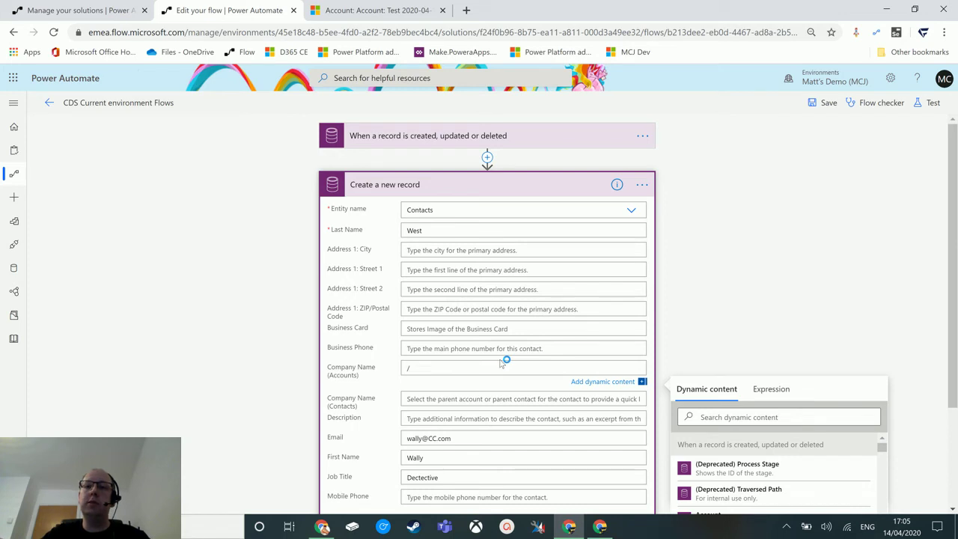
pyautogui.write('accounts')
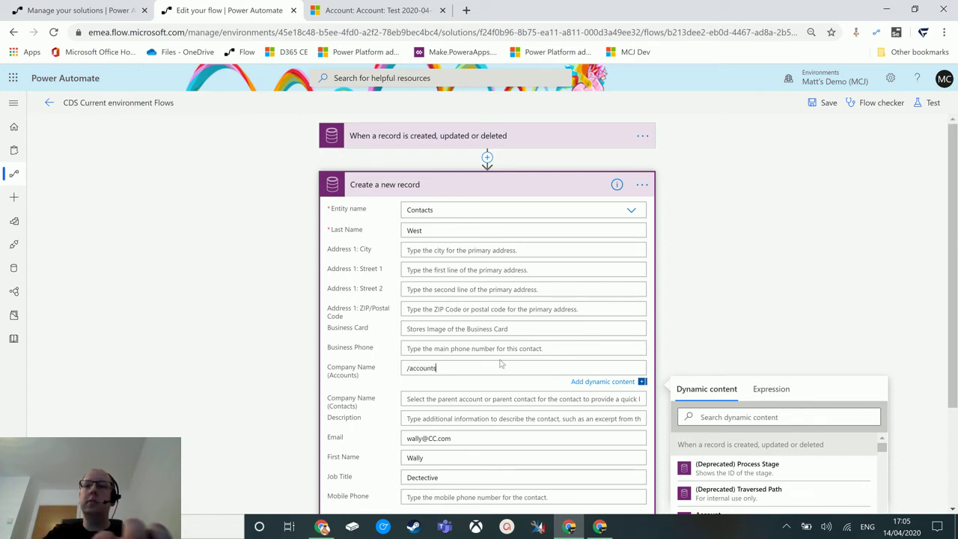
pyautogui.write('(')
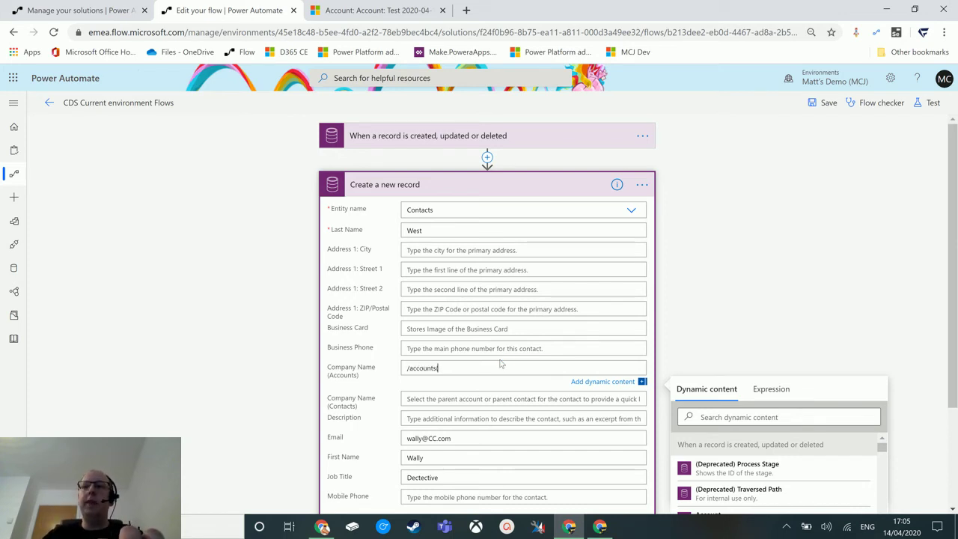
pyautogui.scroll(-1, 821, 301)
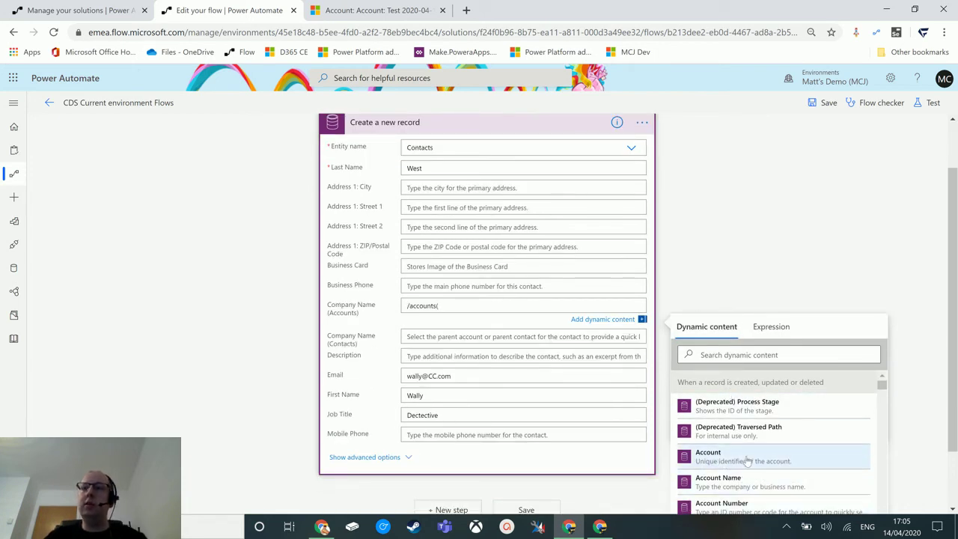
pyautogui.click(798, 462)
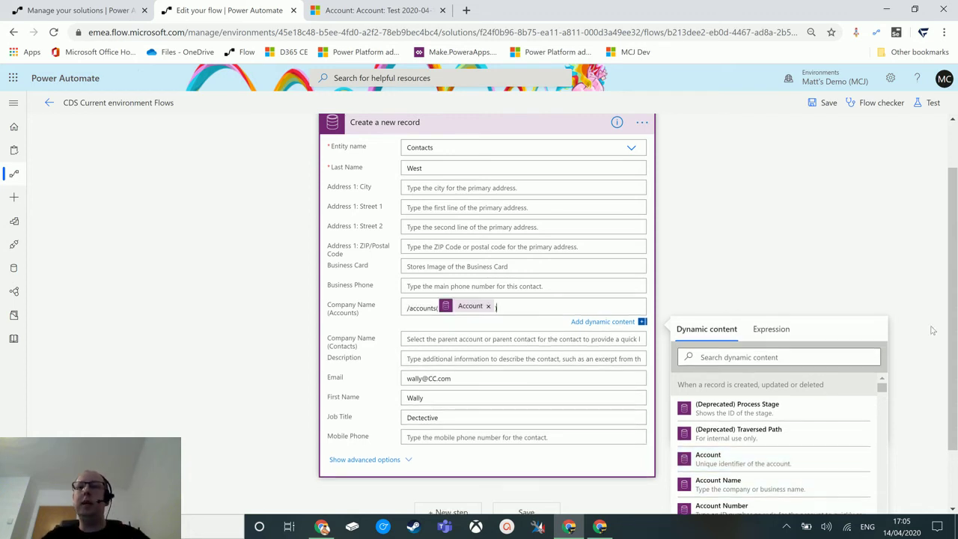
pyautogui.write(')')
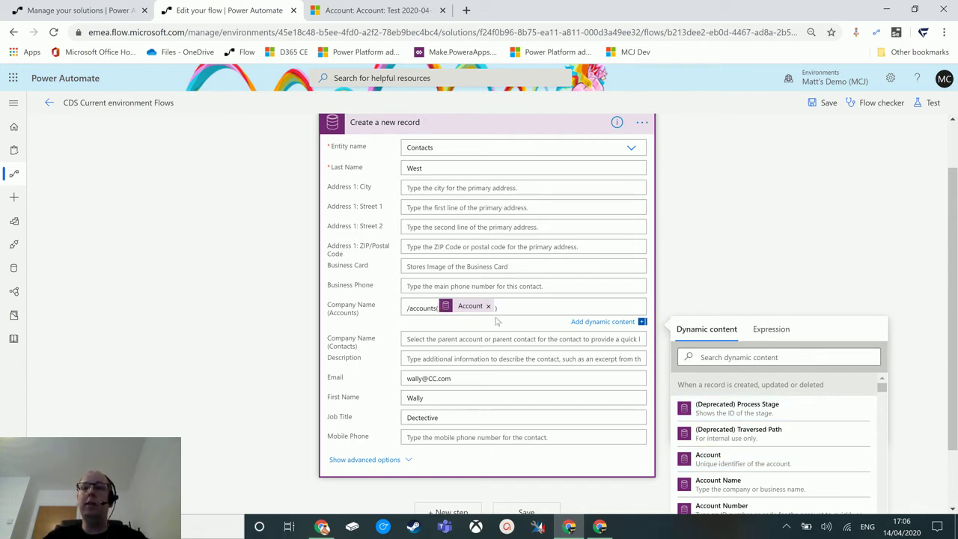
pyautogui.scroll(1, 570, 405)
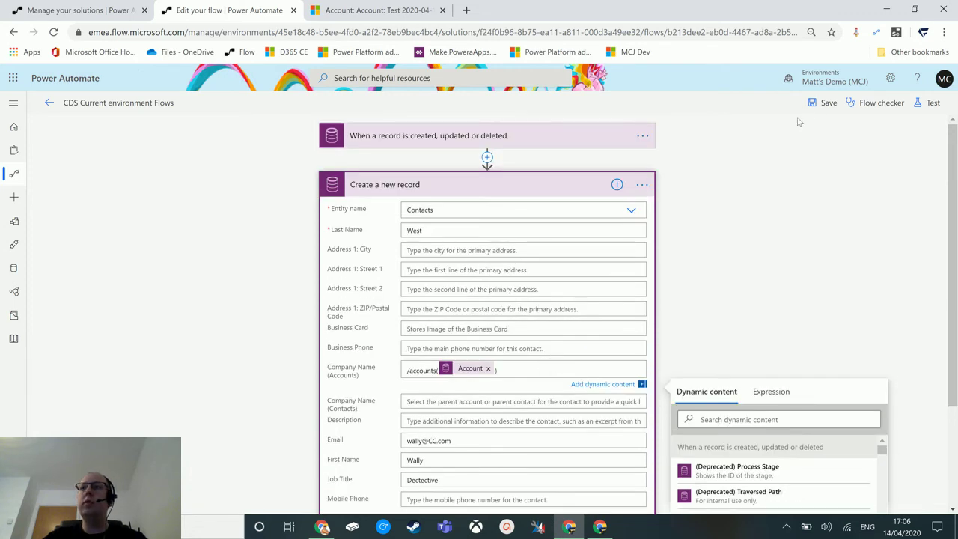
# Step: Save the flow and start a test run that waits for the trigger action
pyautogui.click(824, 105)
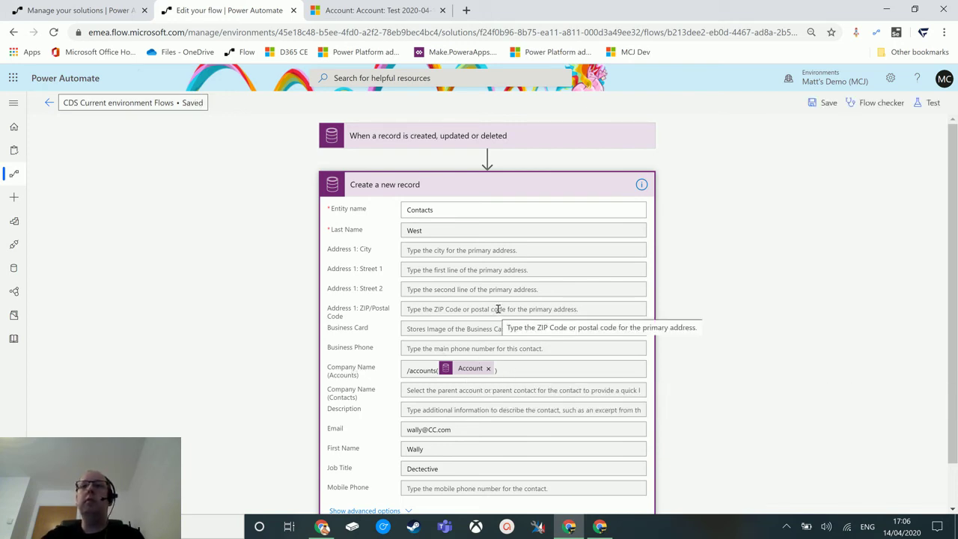
pyautogui.click(931, 105)
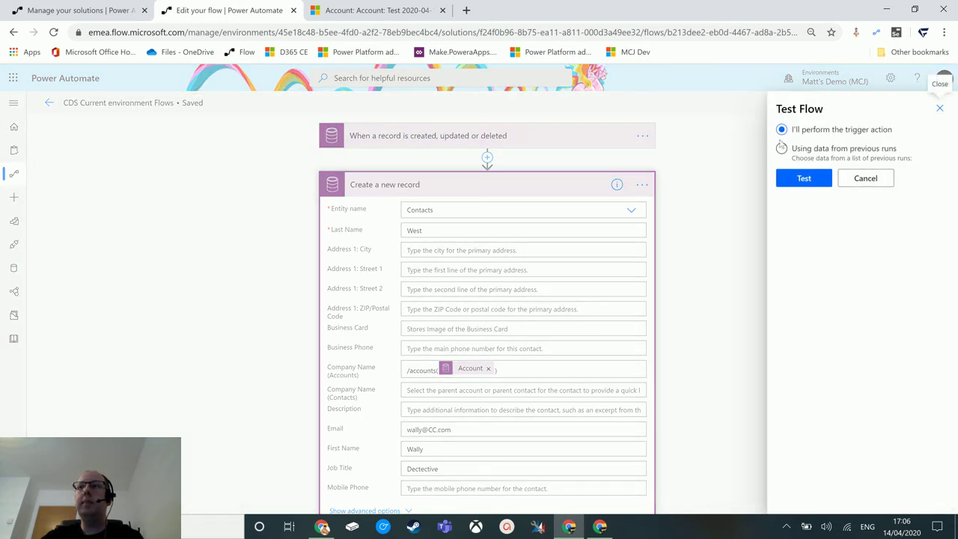
pyautogui.click(804, 179)
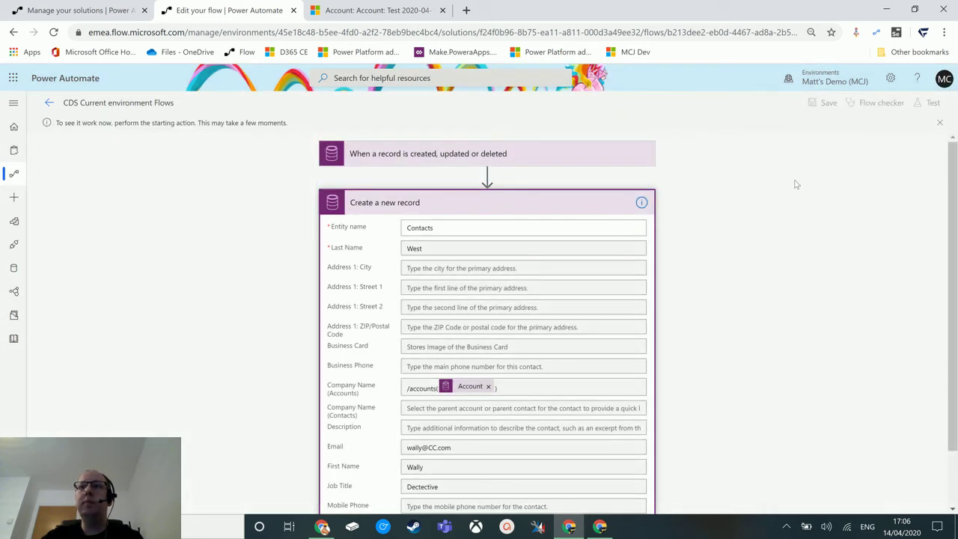
pyautogui.click(389, 10)
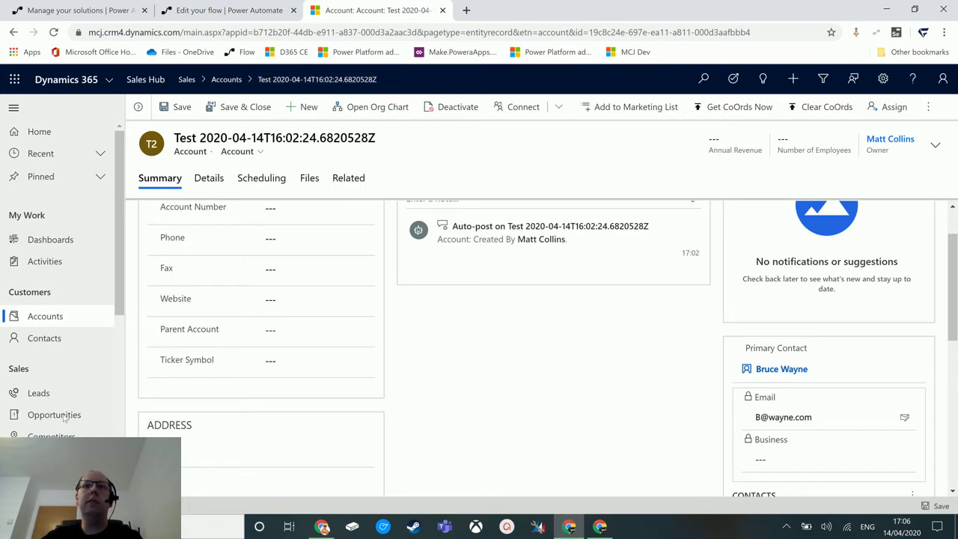
pyautogui.click(60, 318)
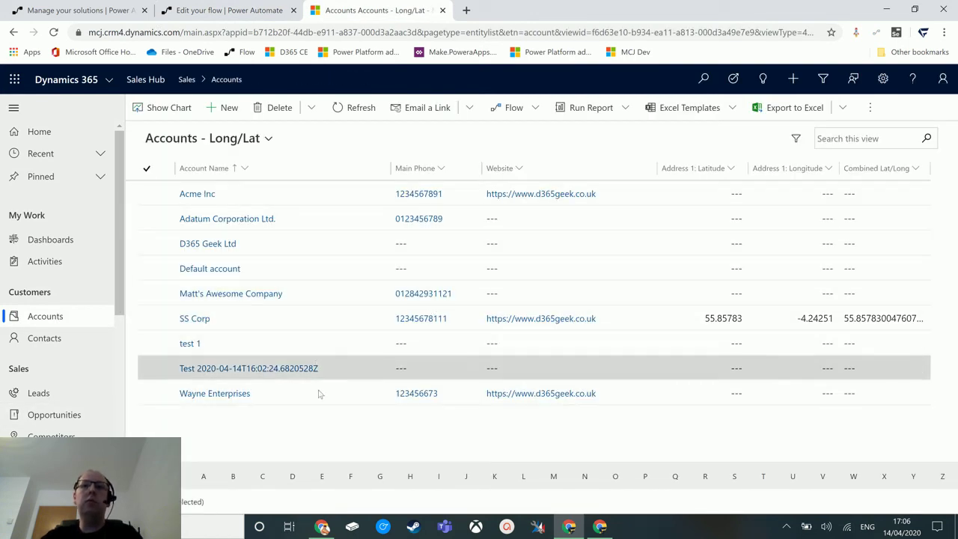
pyautogui.click(222, 393)
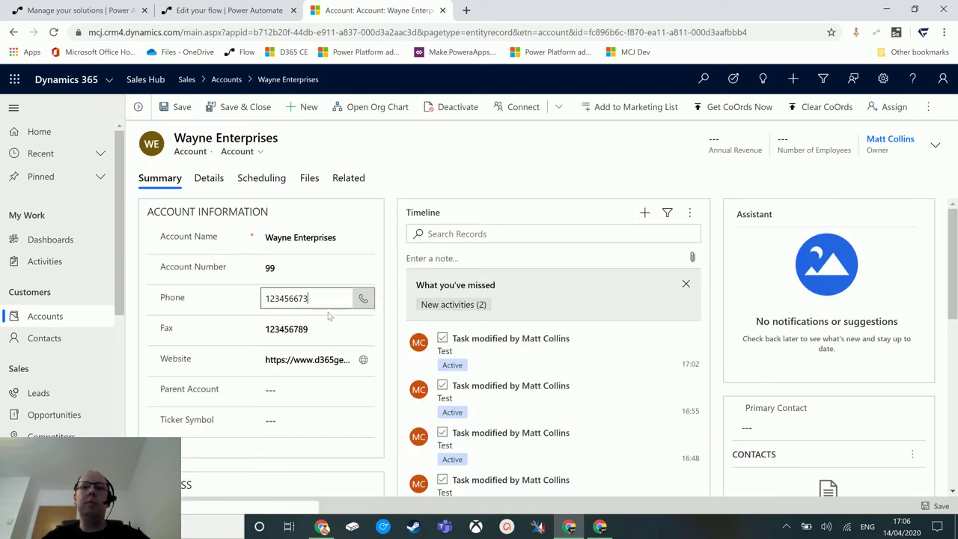
pyautogui.write('1')
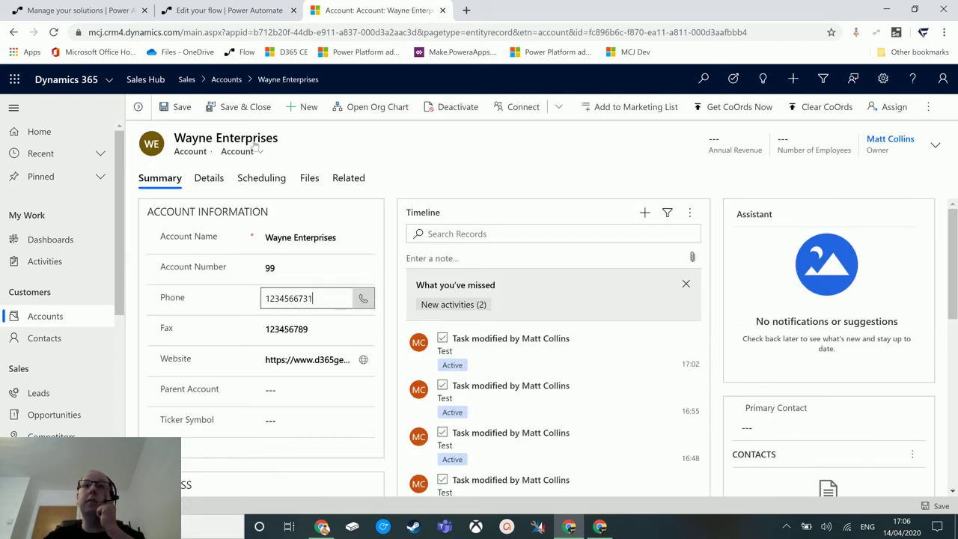
pyautogui.click(247, 107)
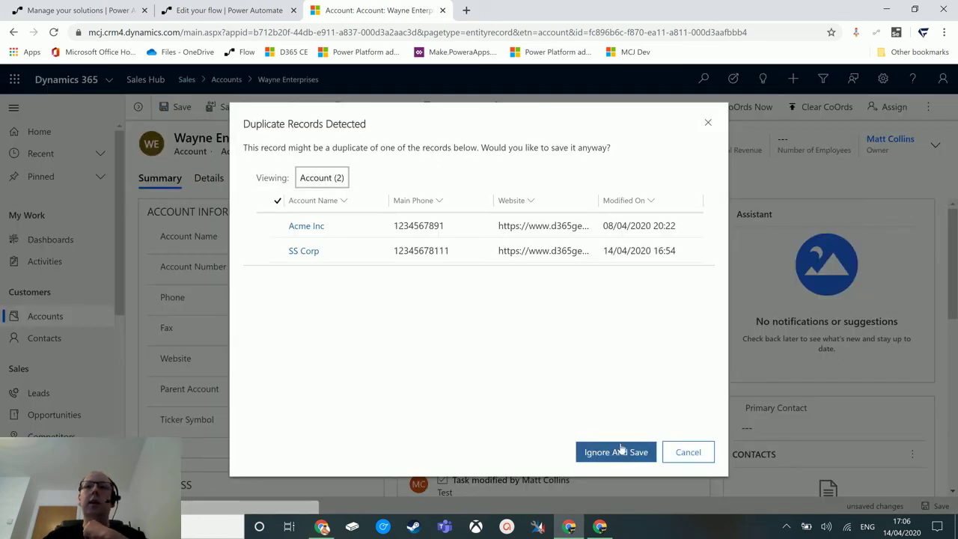
pyautogui.click(621, 452)
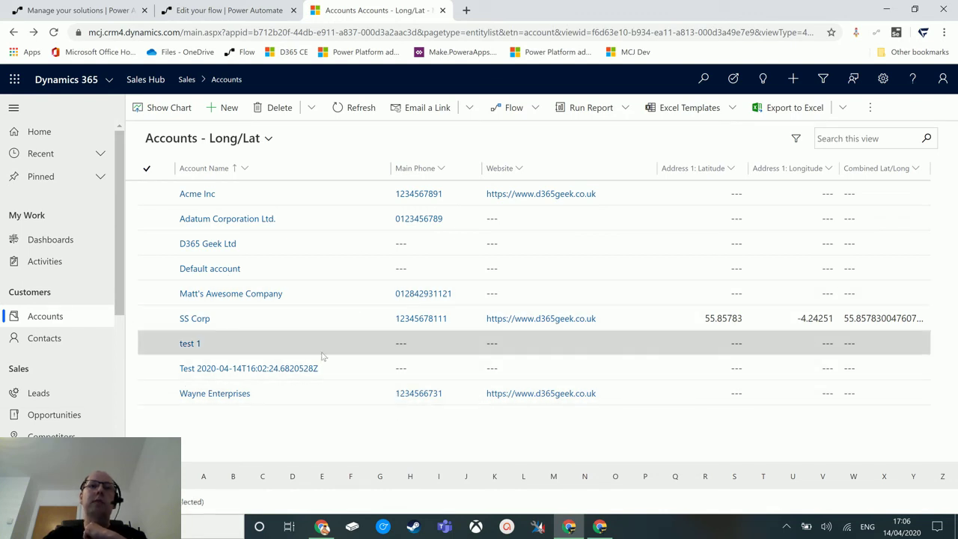
pyautogui.click(34, 342)
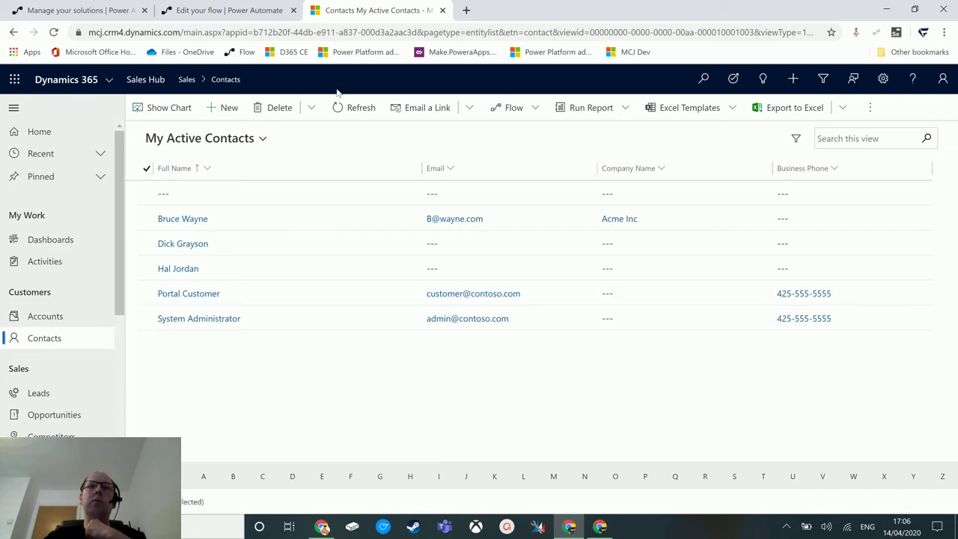
pyautogui.click(357, 110)
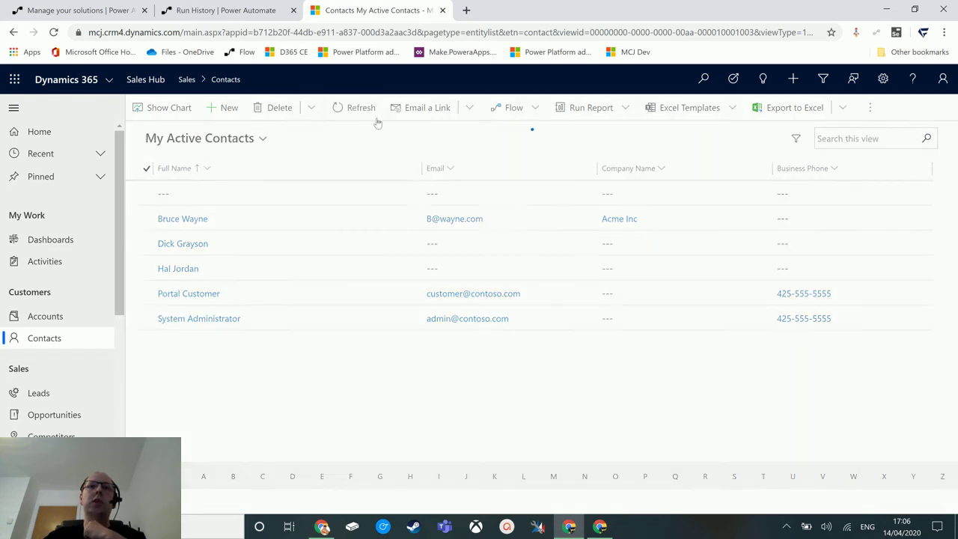
# Step: Review the Create a new record BadRequest inputs, then edit the flow's Company Name (Accounts) value
pyautogui.click(233, 15)
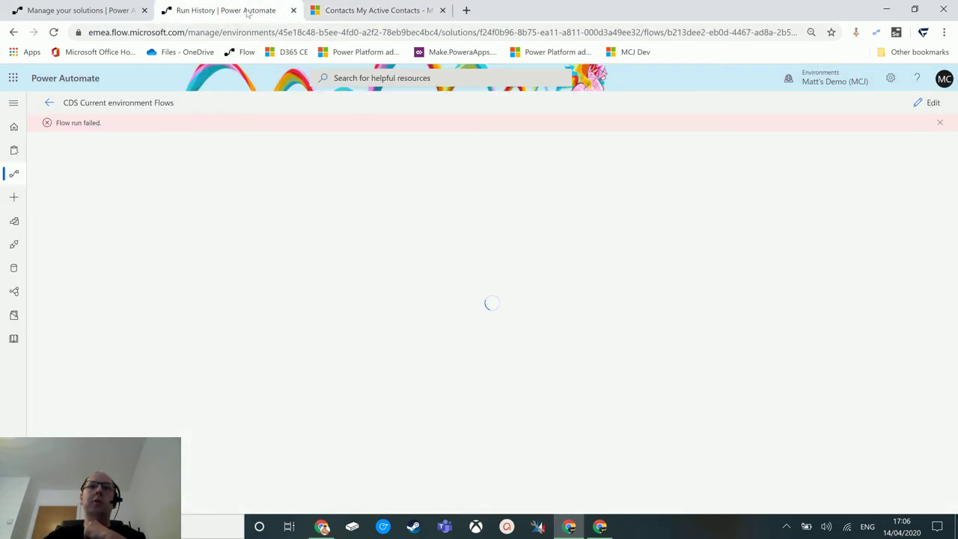
pyautogui.click(504, 207)
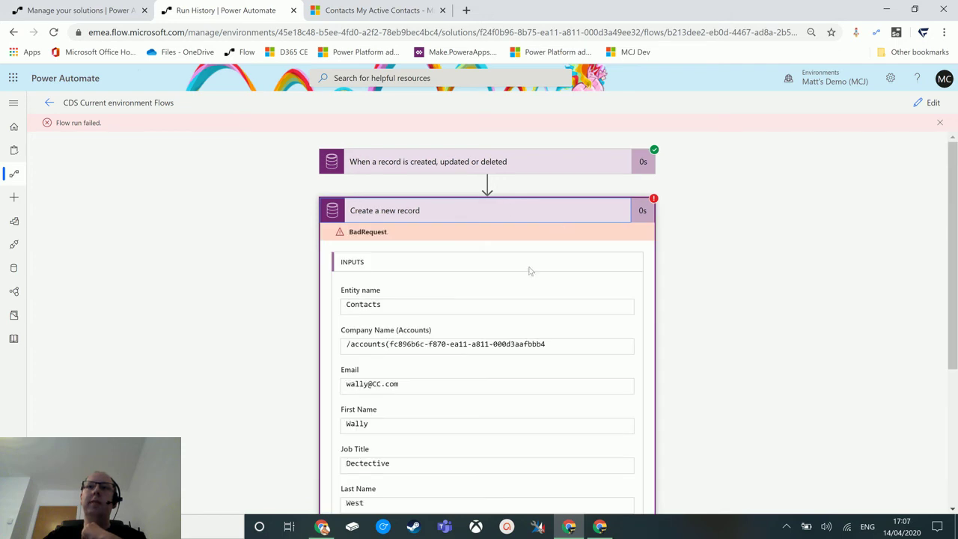
pyautogui.scroll(-1, 694, 235)
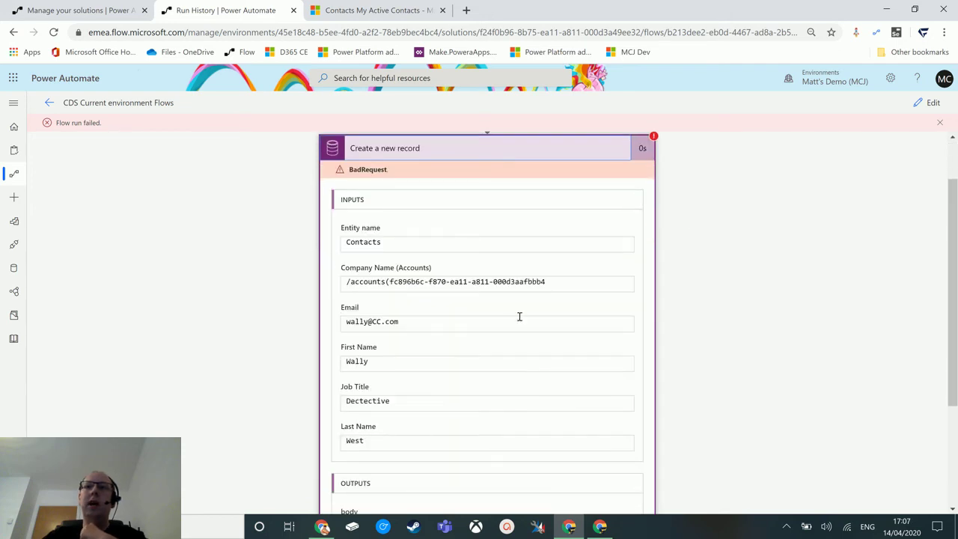
pyautogui.doubleClick(549, 282)
pyautogui.click(933, 103)
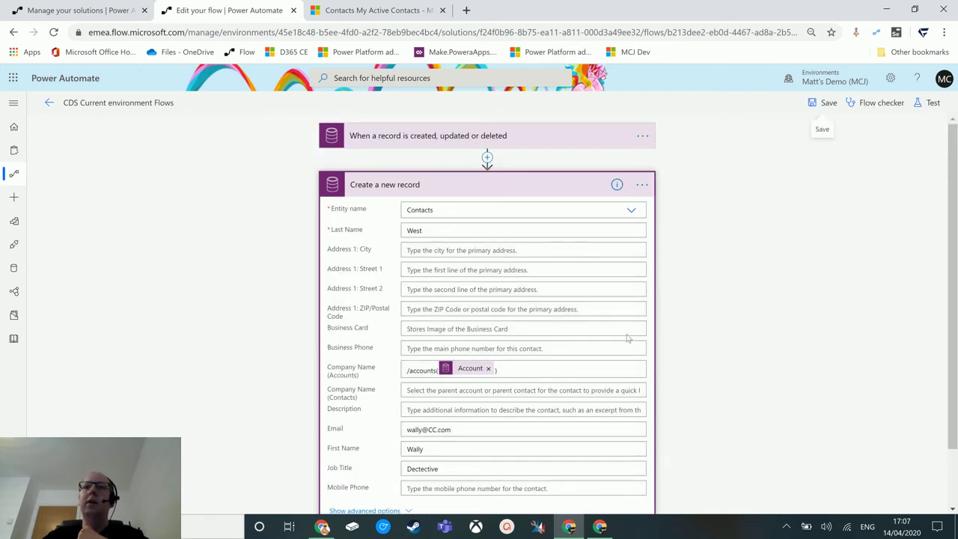
pyautogui.click(573, 369)
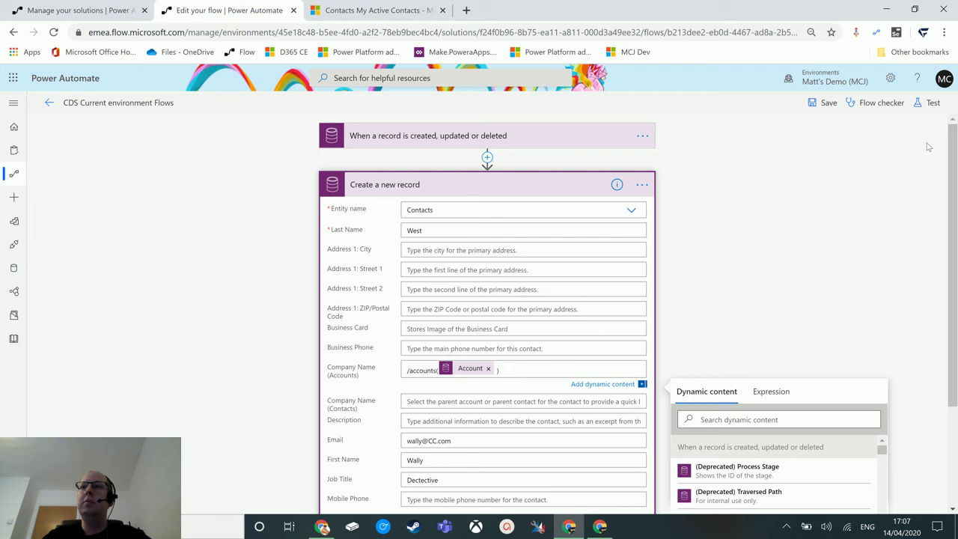
# Step: Save the flow and retest it using the failed previous run's data
pyautogui.click(926, 104)
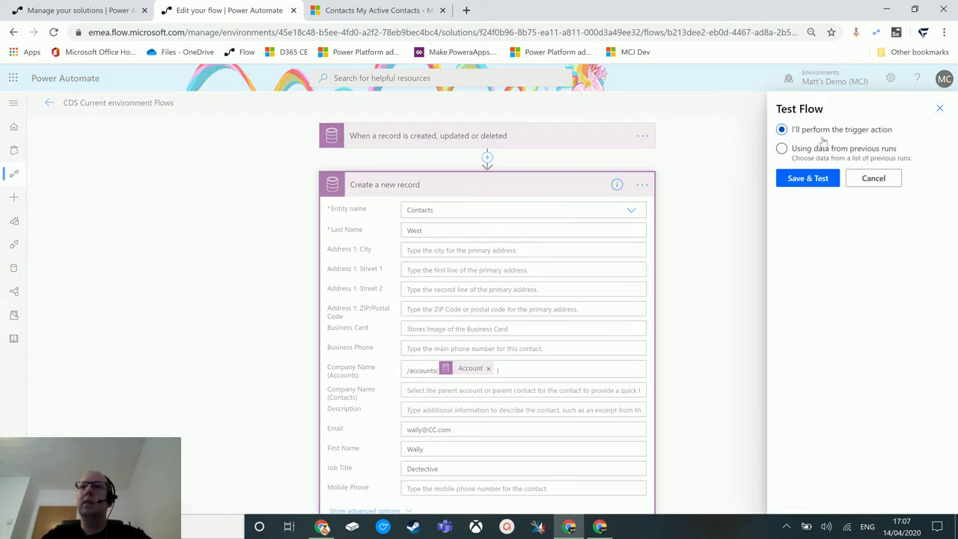
pyautogui.click(787, 149)
pyautogui.click(807, 201)
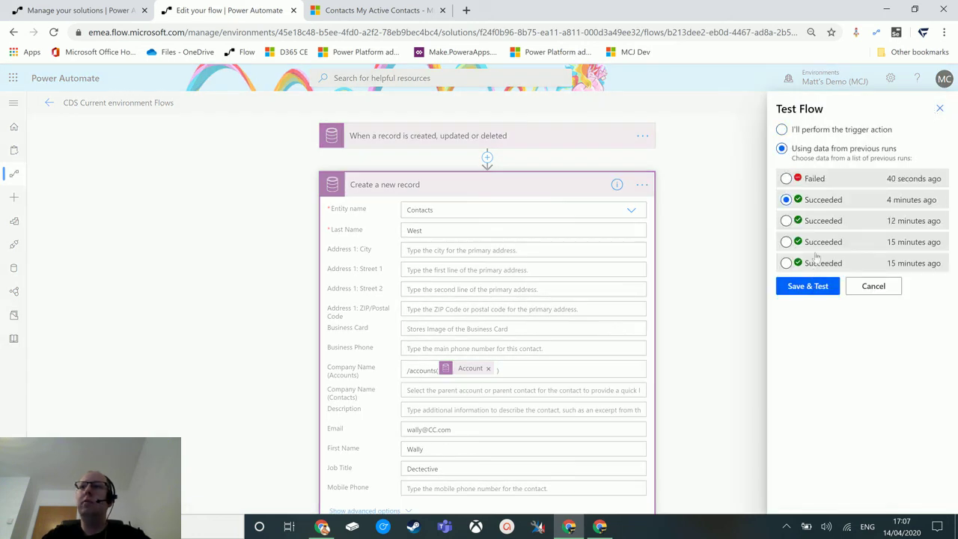
pyautogui.click(803, 180)
pyautogui.click(816, 290)
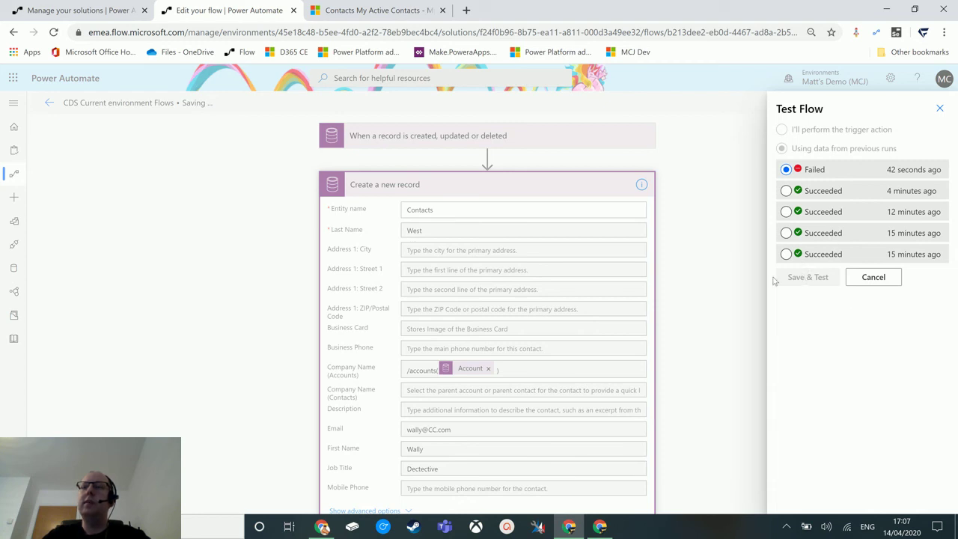
pyautogui.click(785, 279)
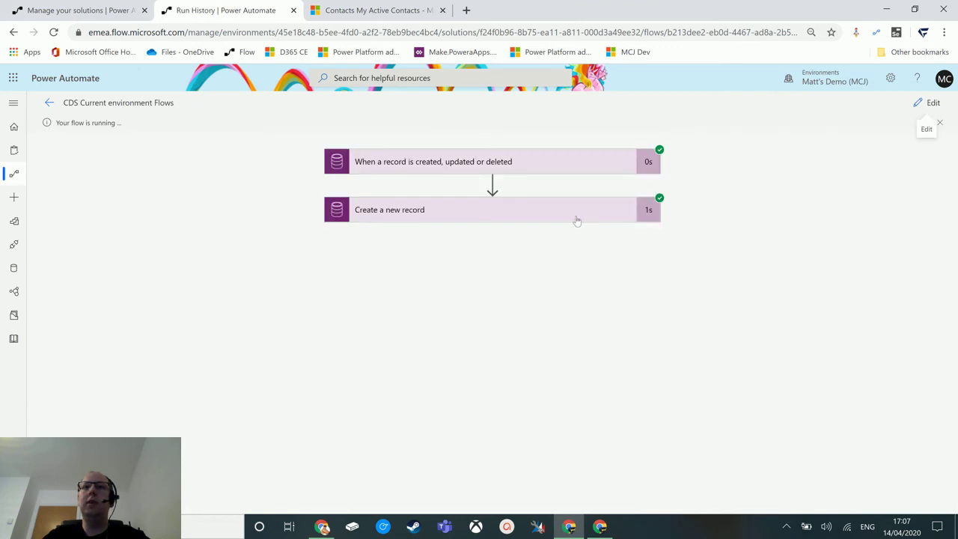
# Step: Refresh the Dynamics 365 contacts list and open the new Wally West contact
pyautogui.click(576, 218)
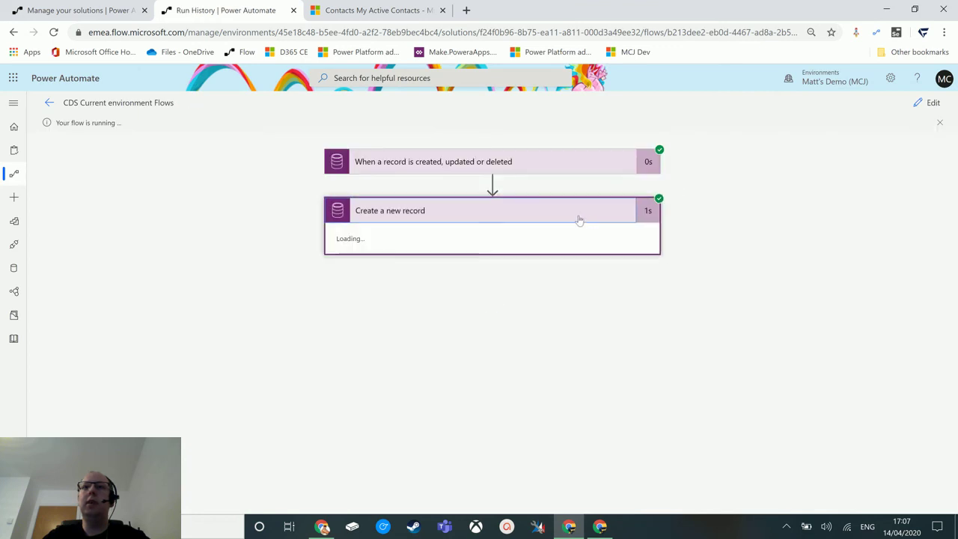
pyautogui.click(392, 11)
pyautogui.click(349, 110)
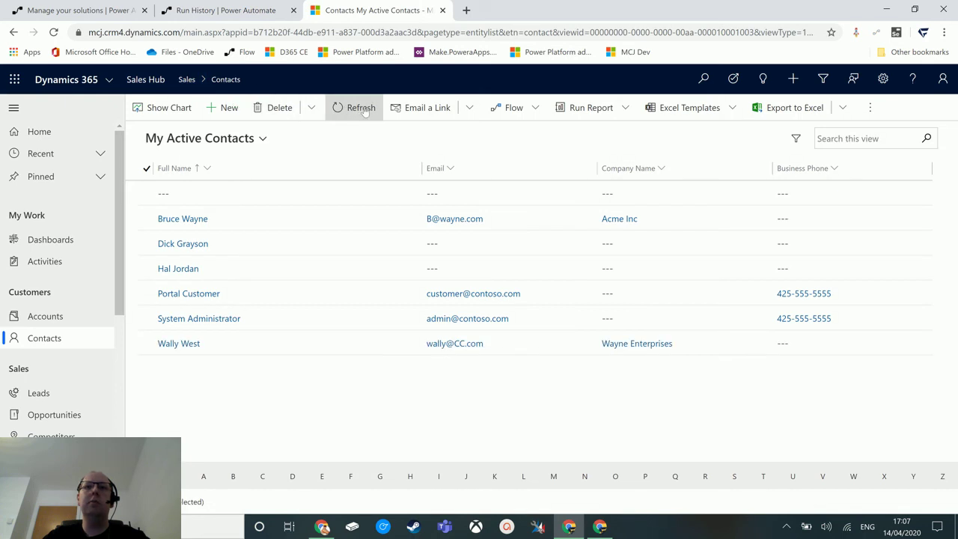
pyautogui.click(179, 344)
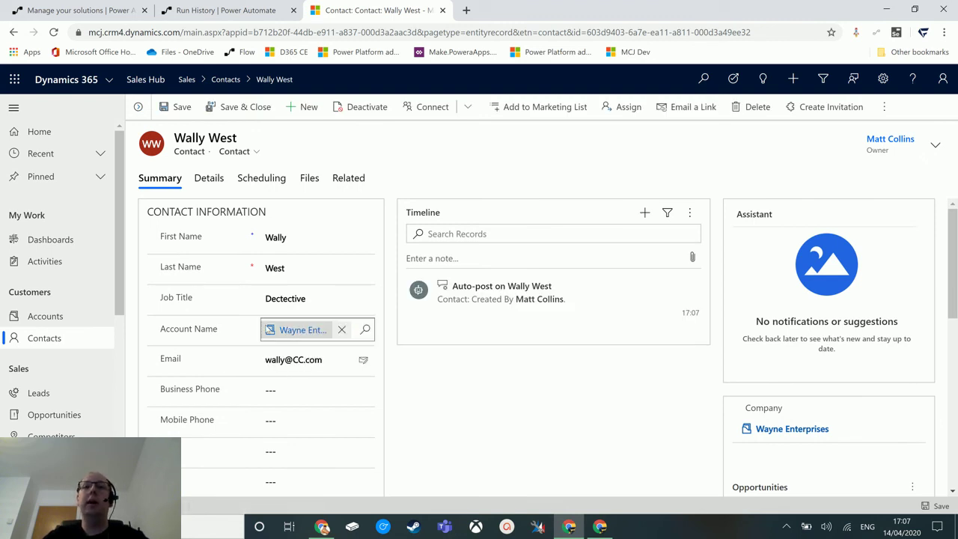
# Step: Follow Wally West's Wayne Enterprises account link, then return to the flow's run details
pyautogui.click(305, 336)
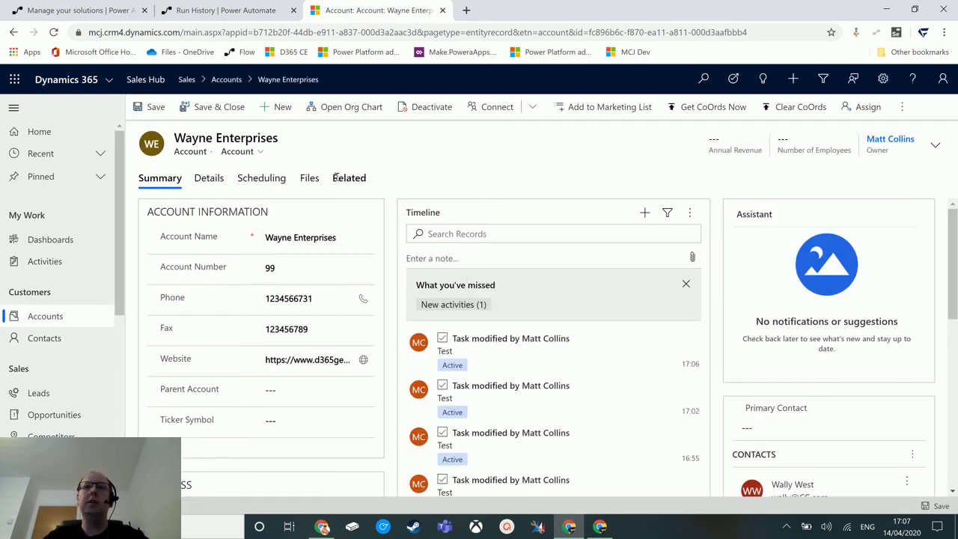
pyautogui.moveTo(581, 397)
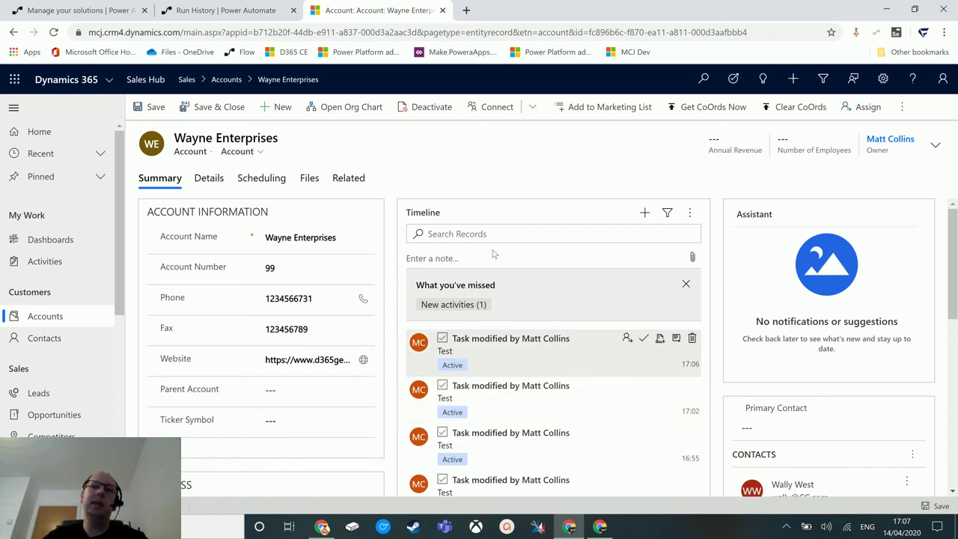
pyautogui.click(30, 344)
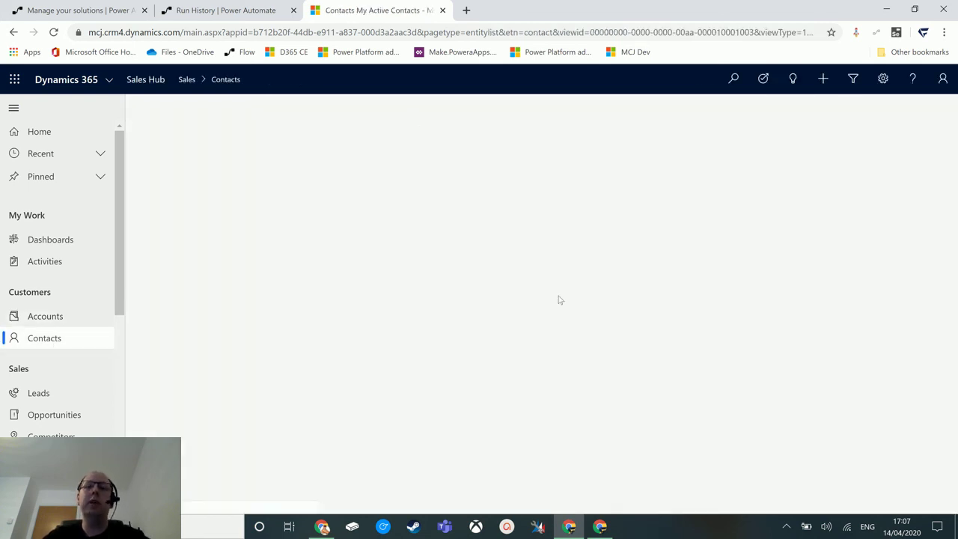
pyautogui.click(239, 11)
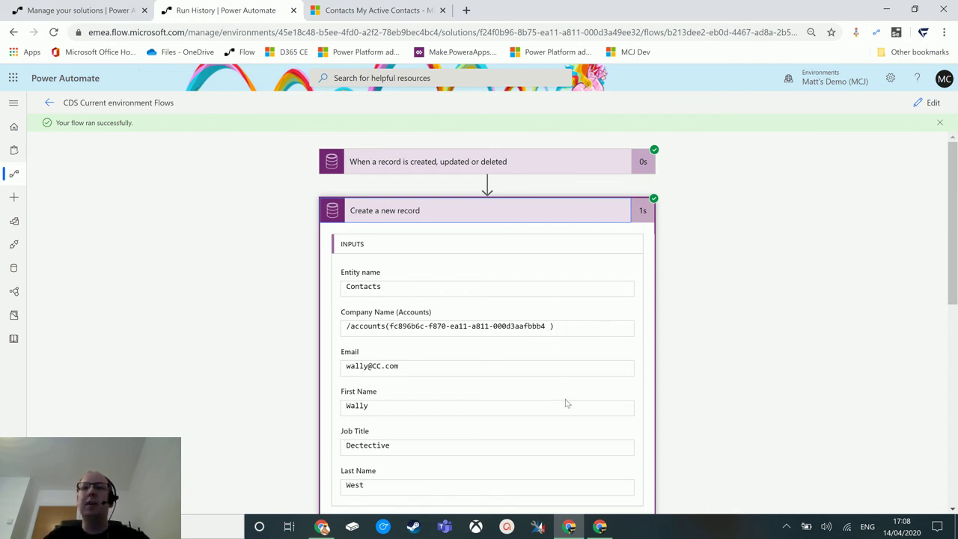
pyautogui.click(552, 328)
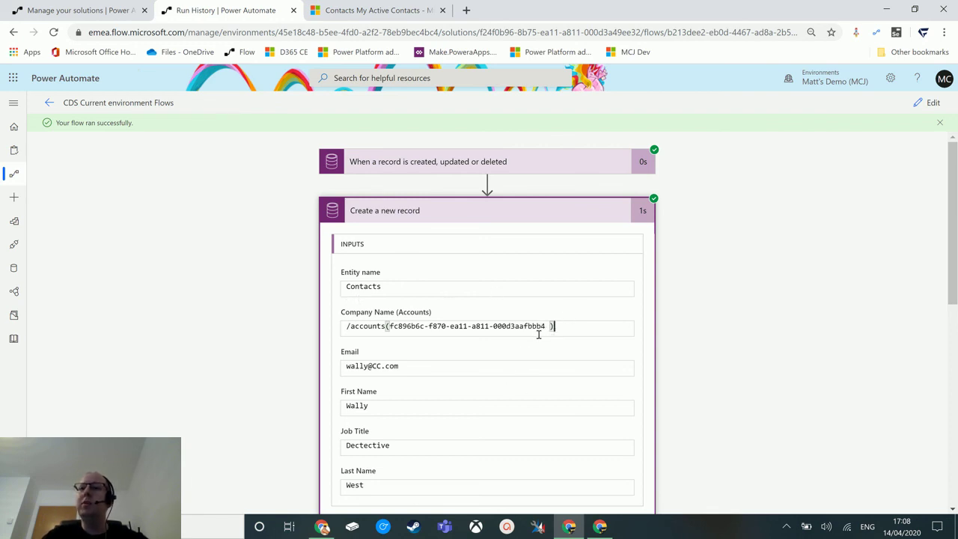
pyautogui.scroll(-2, 793, 388)
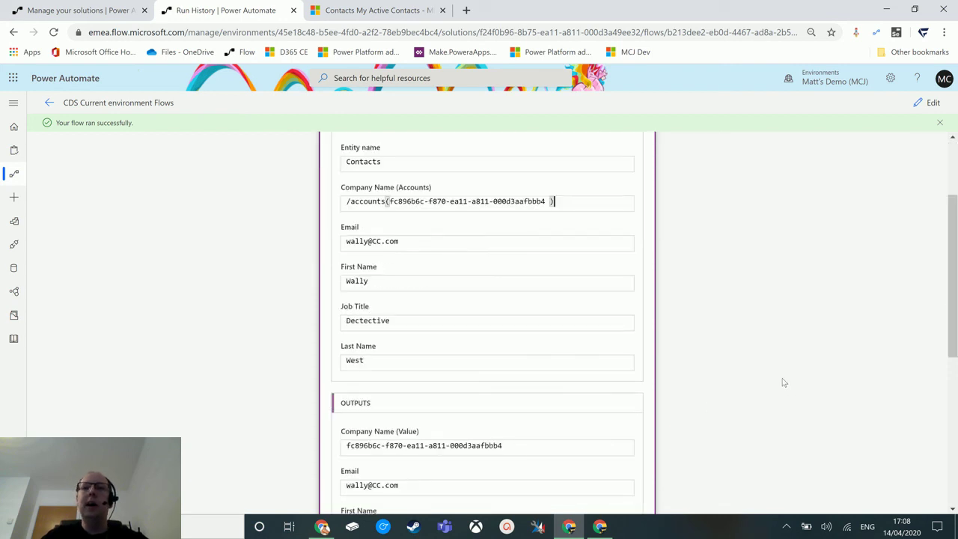
pyautogui.scroll(2, 782, 384)
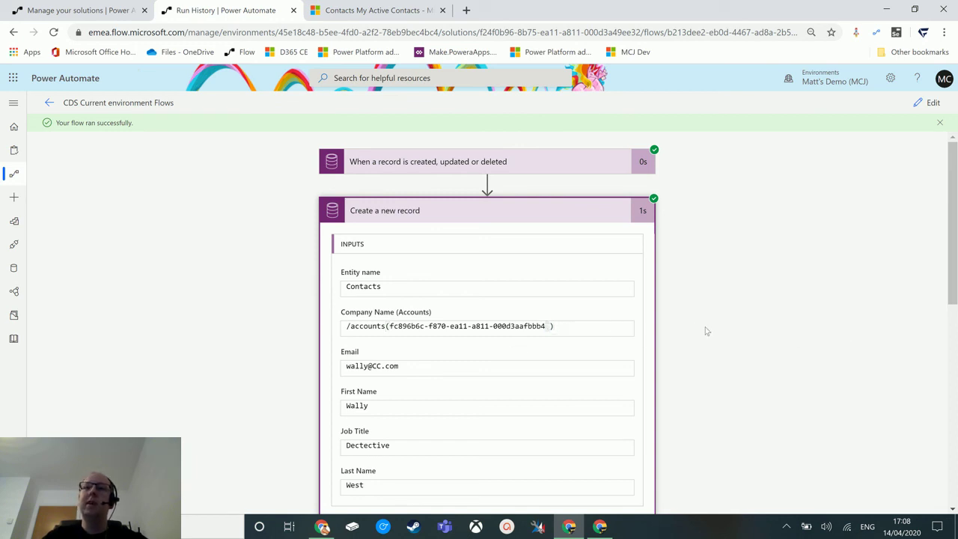
pyautogui.click(553, 326)
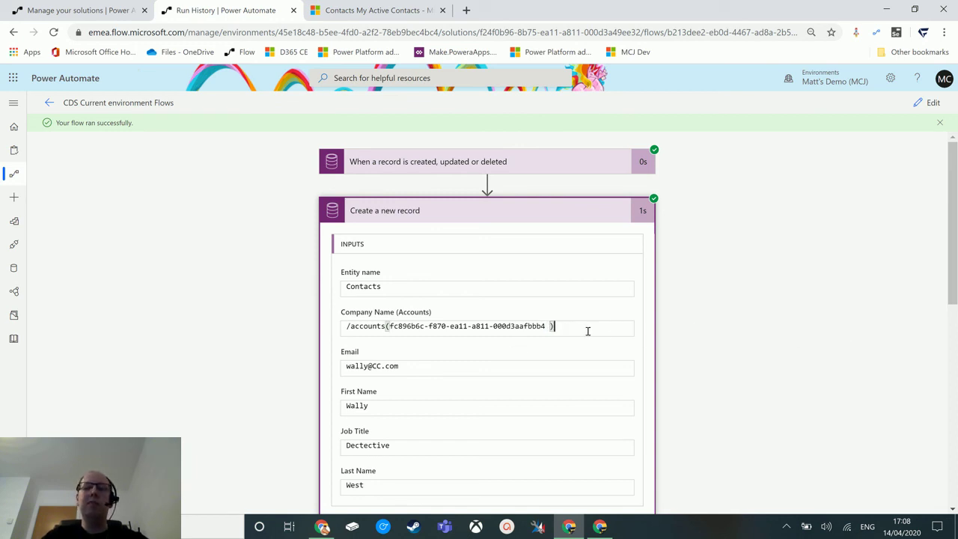